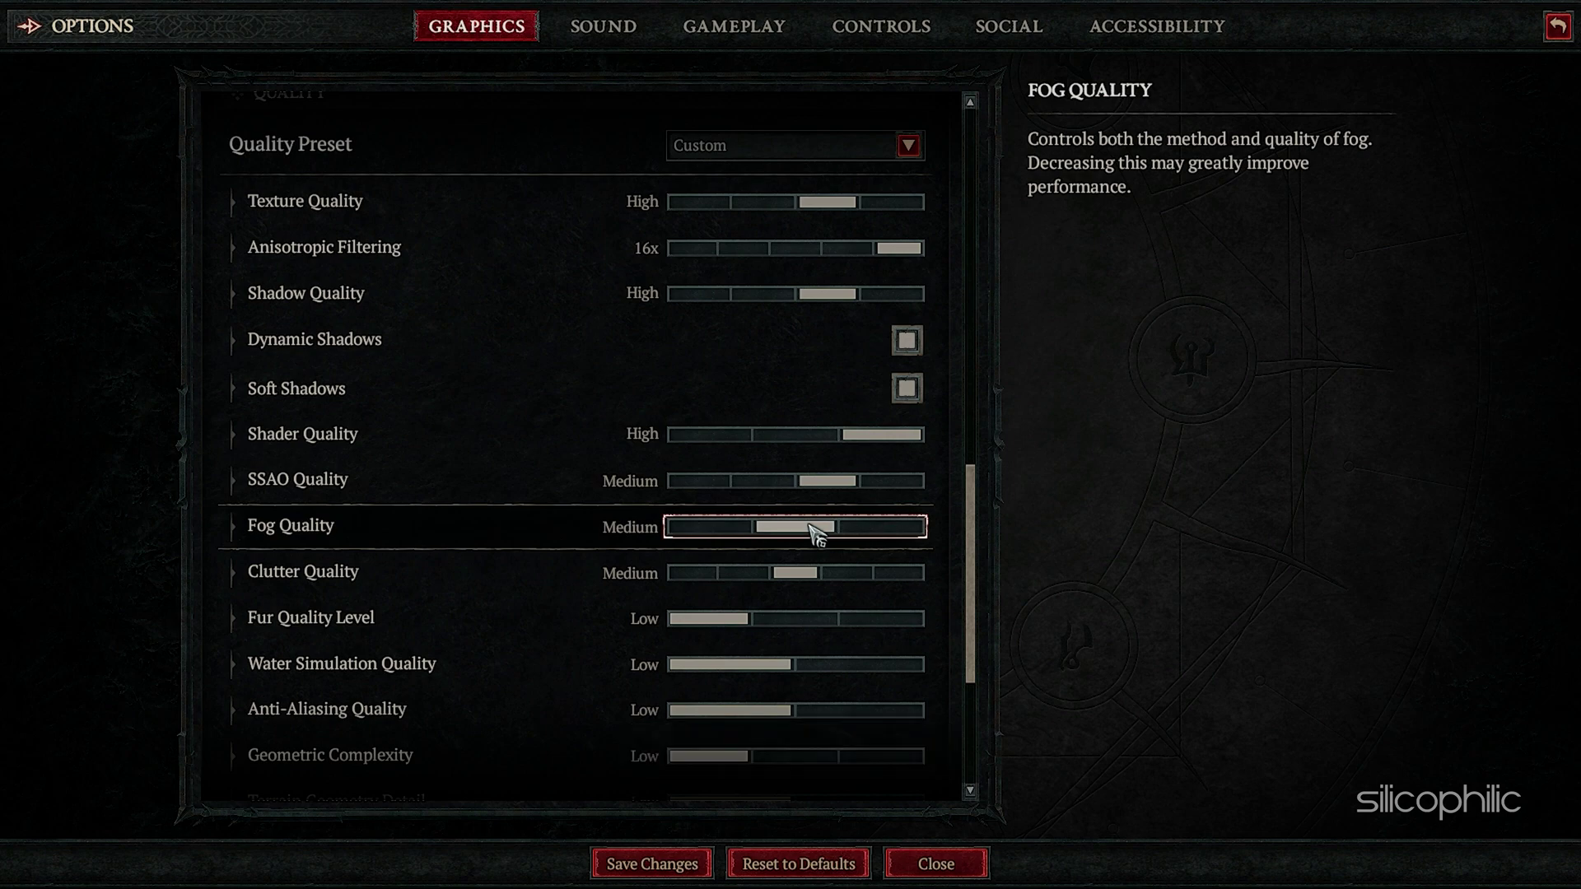
Set Clutter Quality to High, Fur Quality Level to Medium, Water Simulation Quality to High, Geometric Complexity to Medium and Terrain Geometry Detail to High.
click(844, 574)
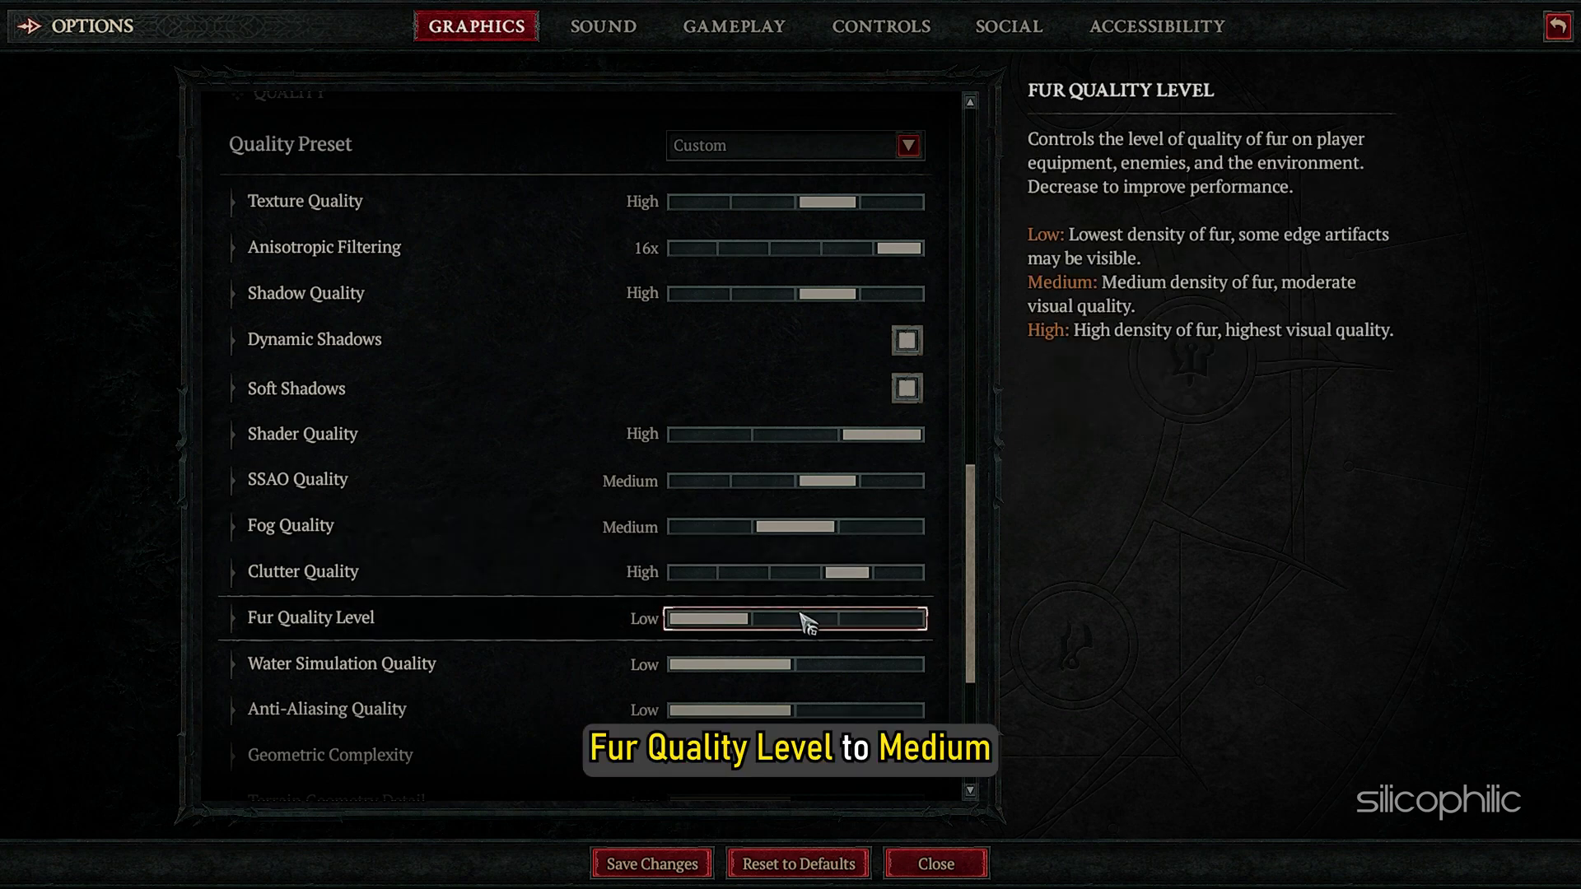
drag(971, 510, 971, 607)
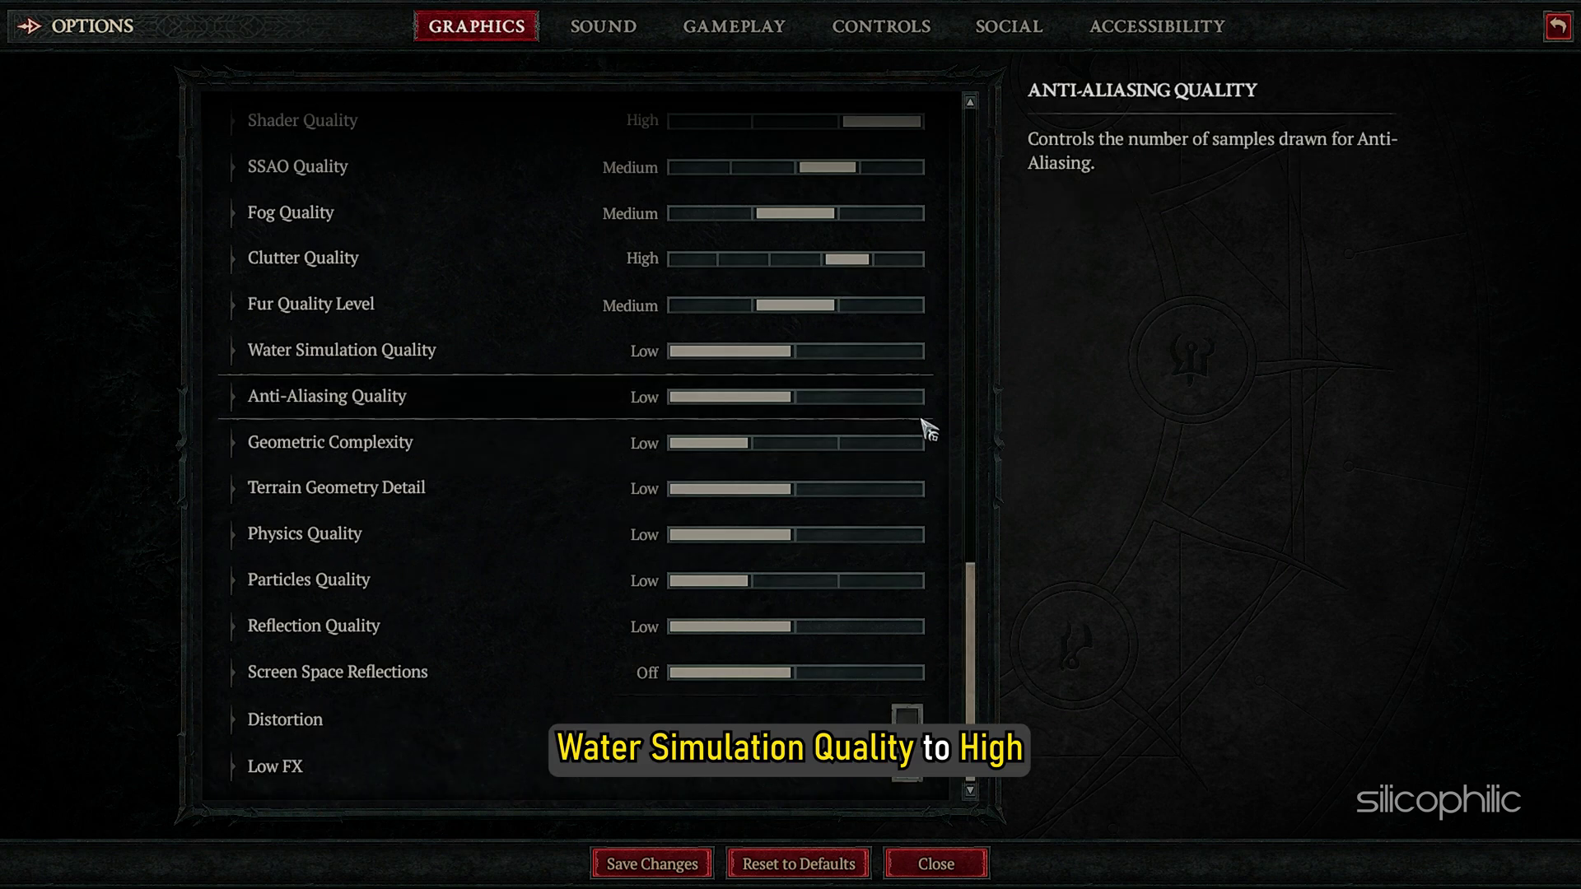
click(896, 353)
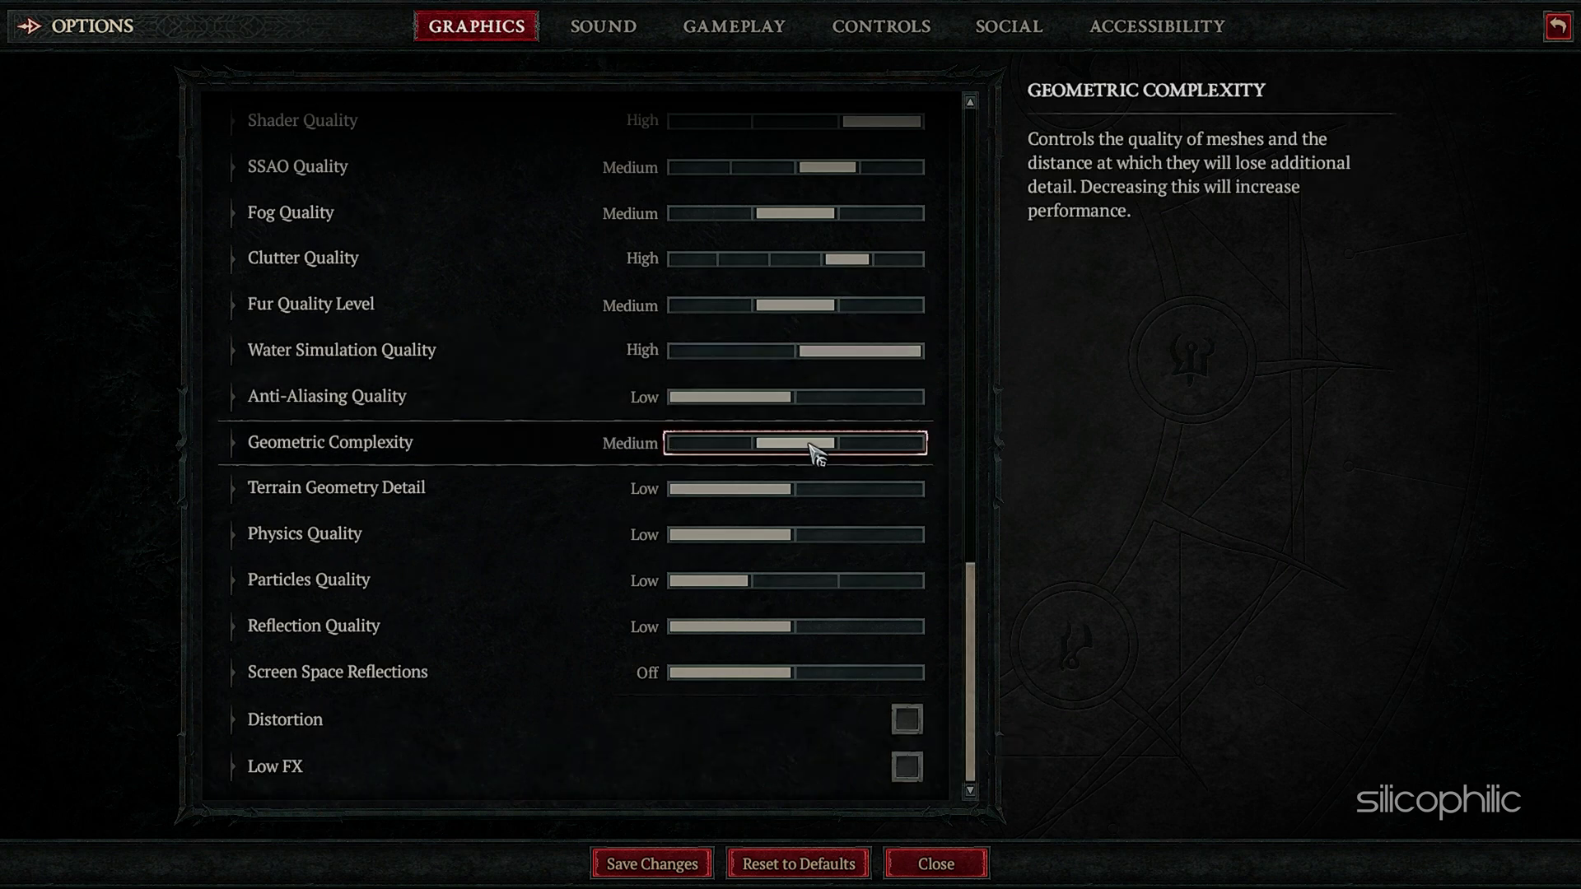
click(849, 493)
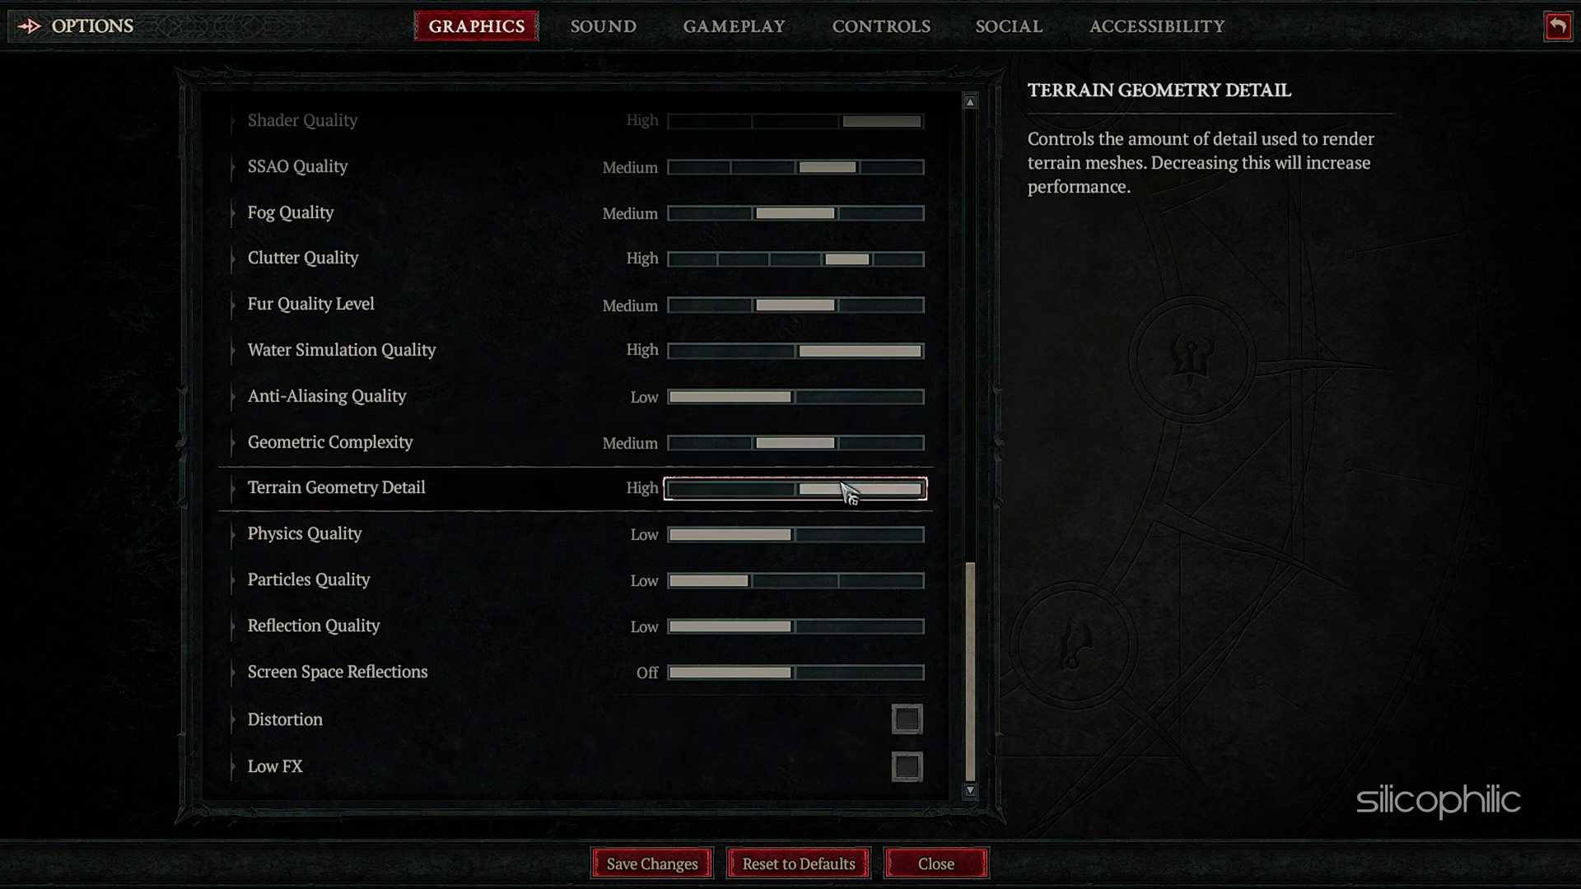
Set Physics, Particles and Reflection Quality to High, turn on Screen Space Reflections and Distortion, and save the changes.
click(842, 541)
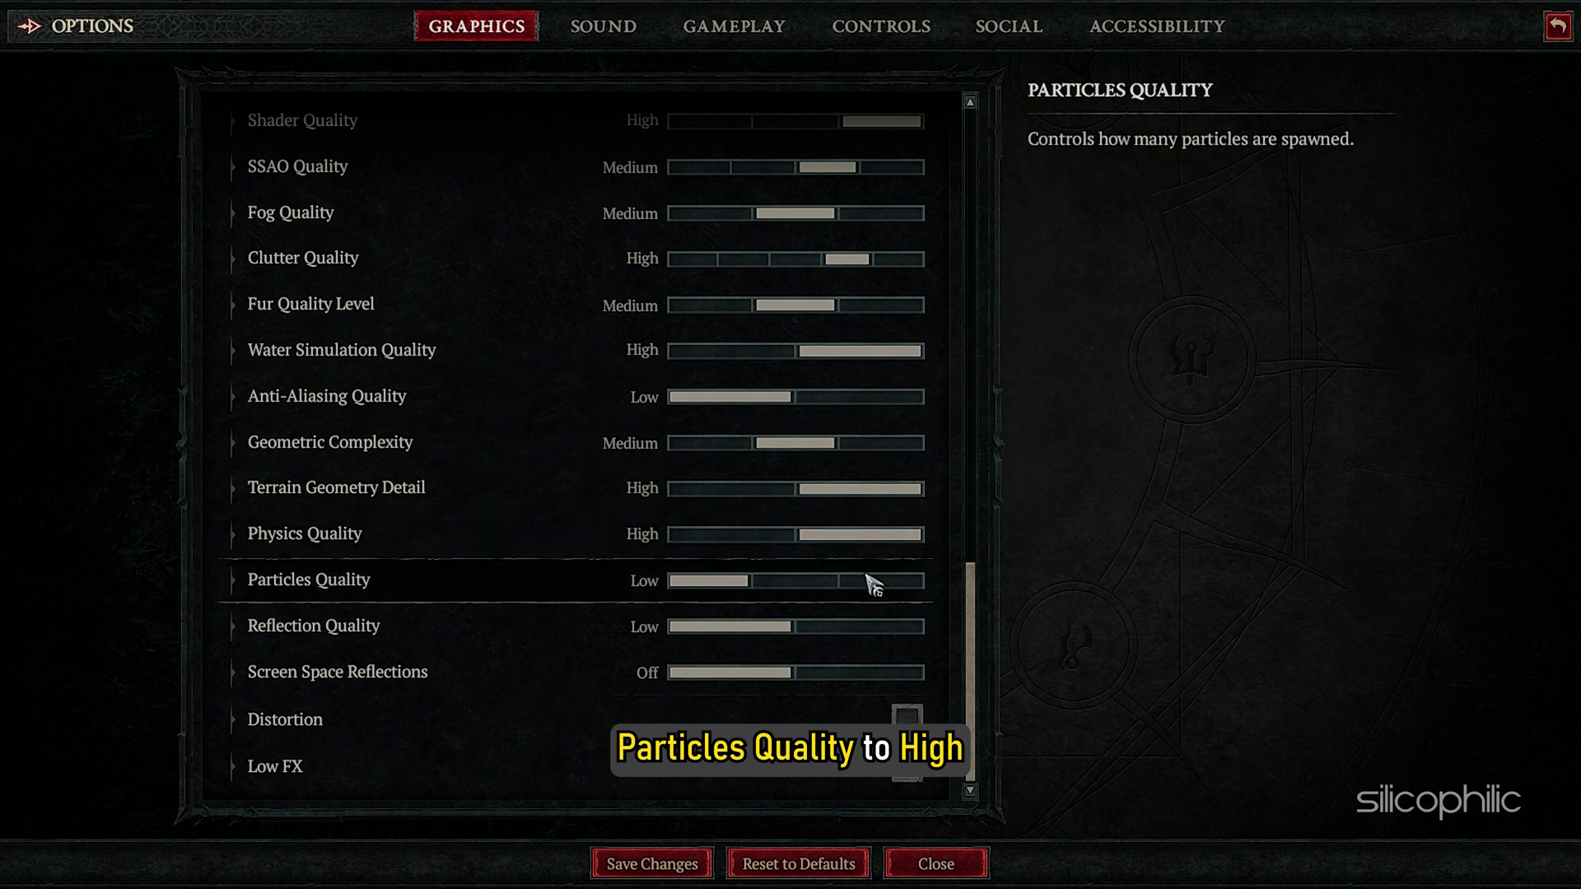
click(871, 628)
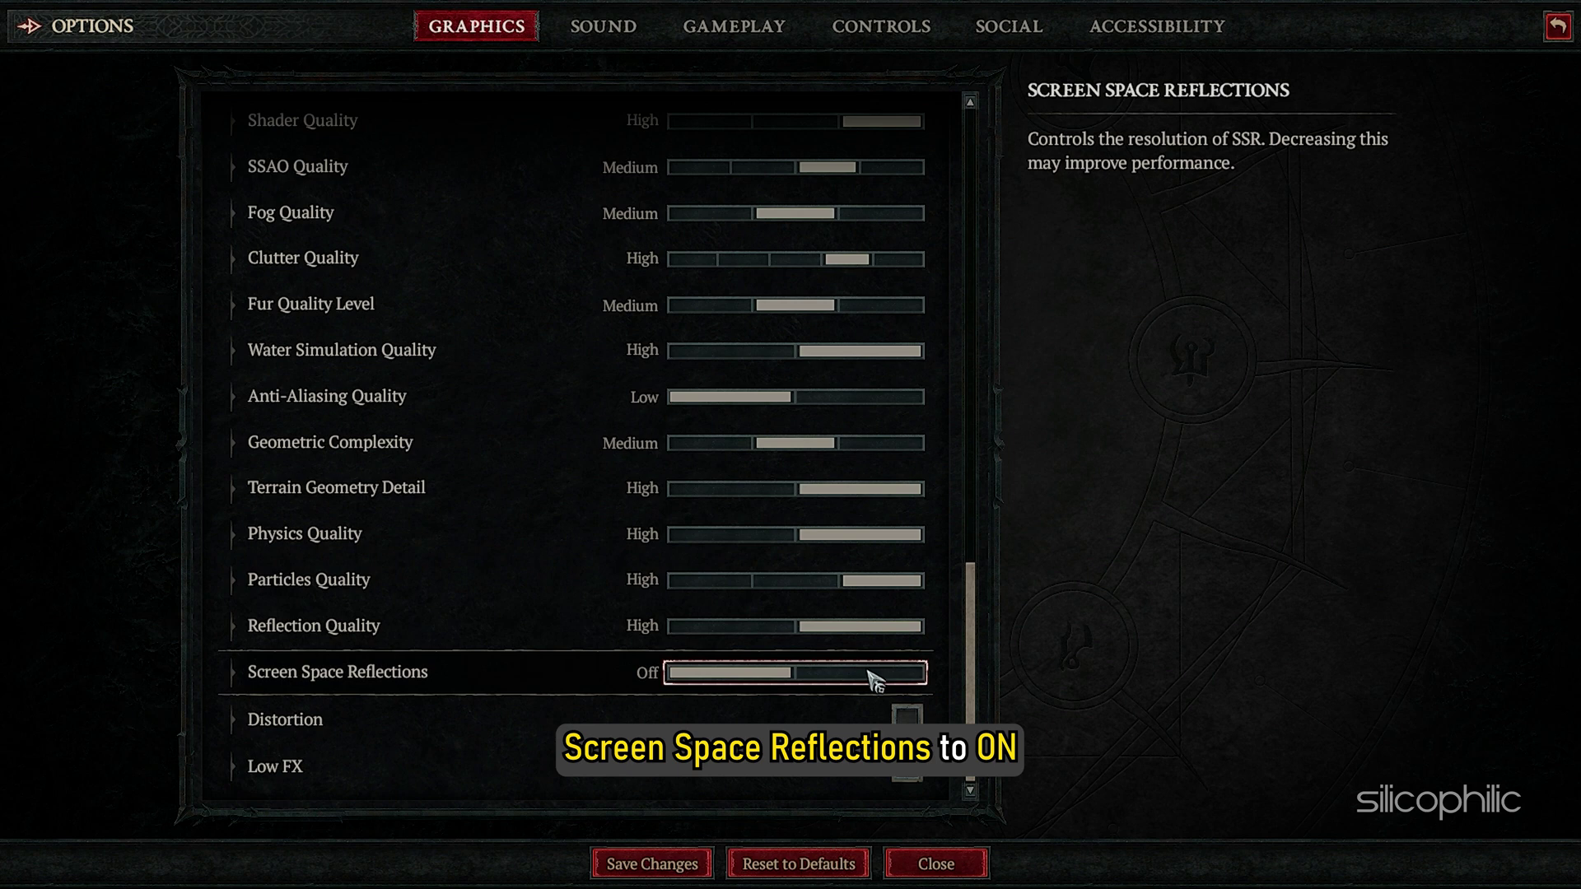
click(870, 672)
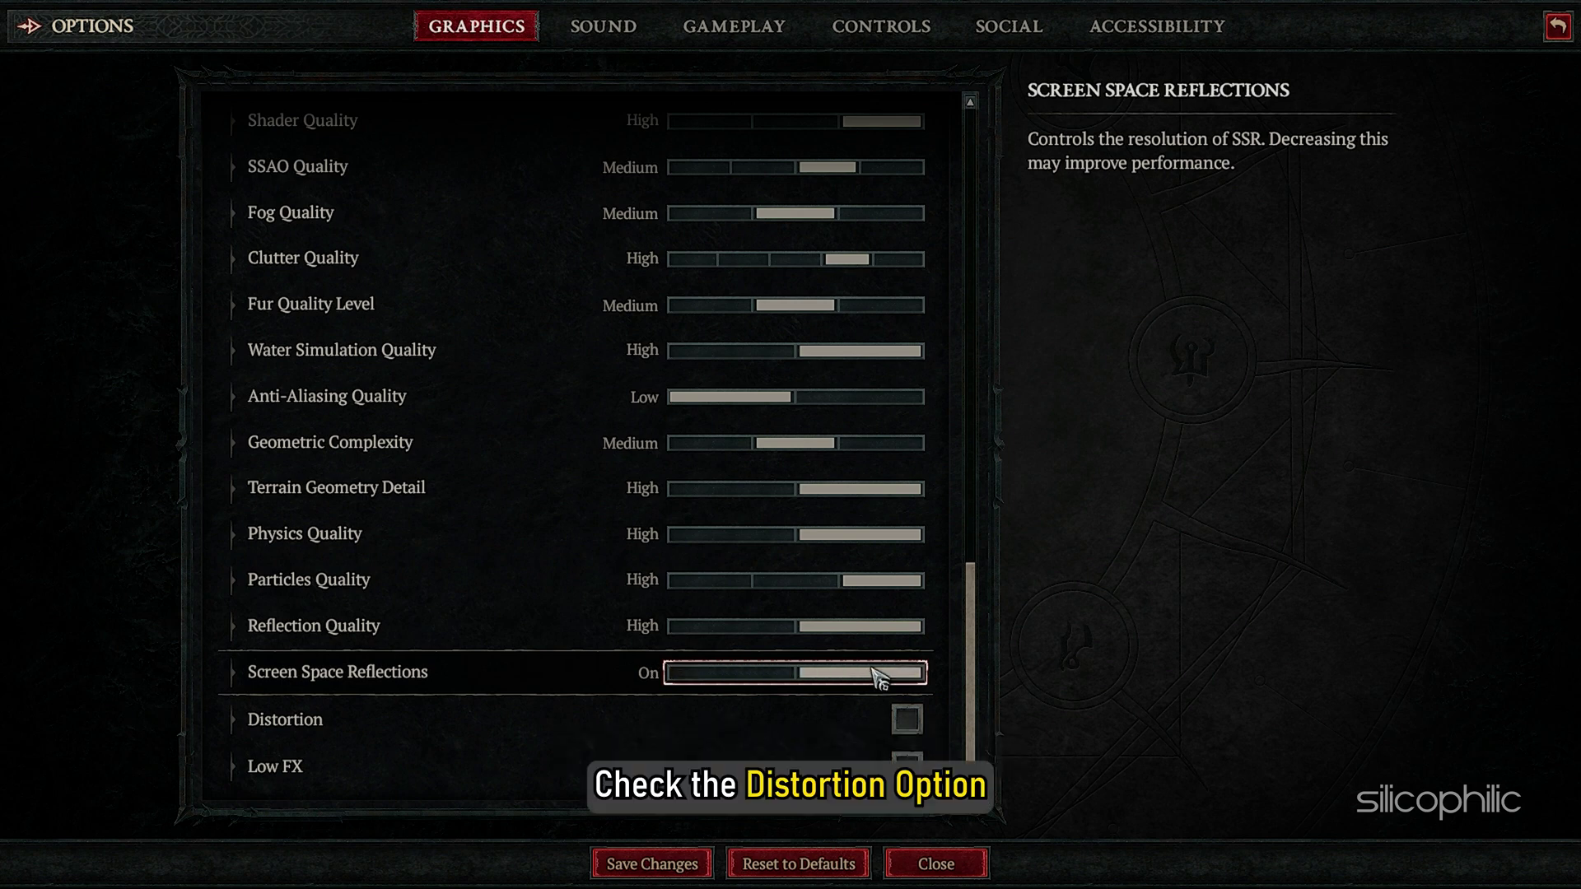
click(906, 717)
click(624, 869)
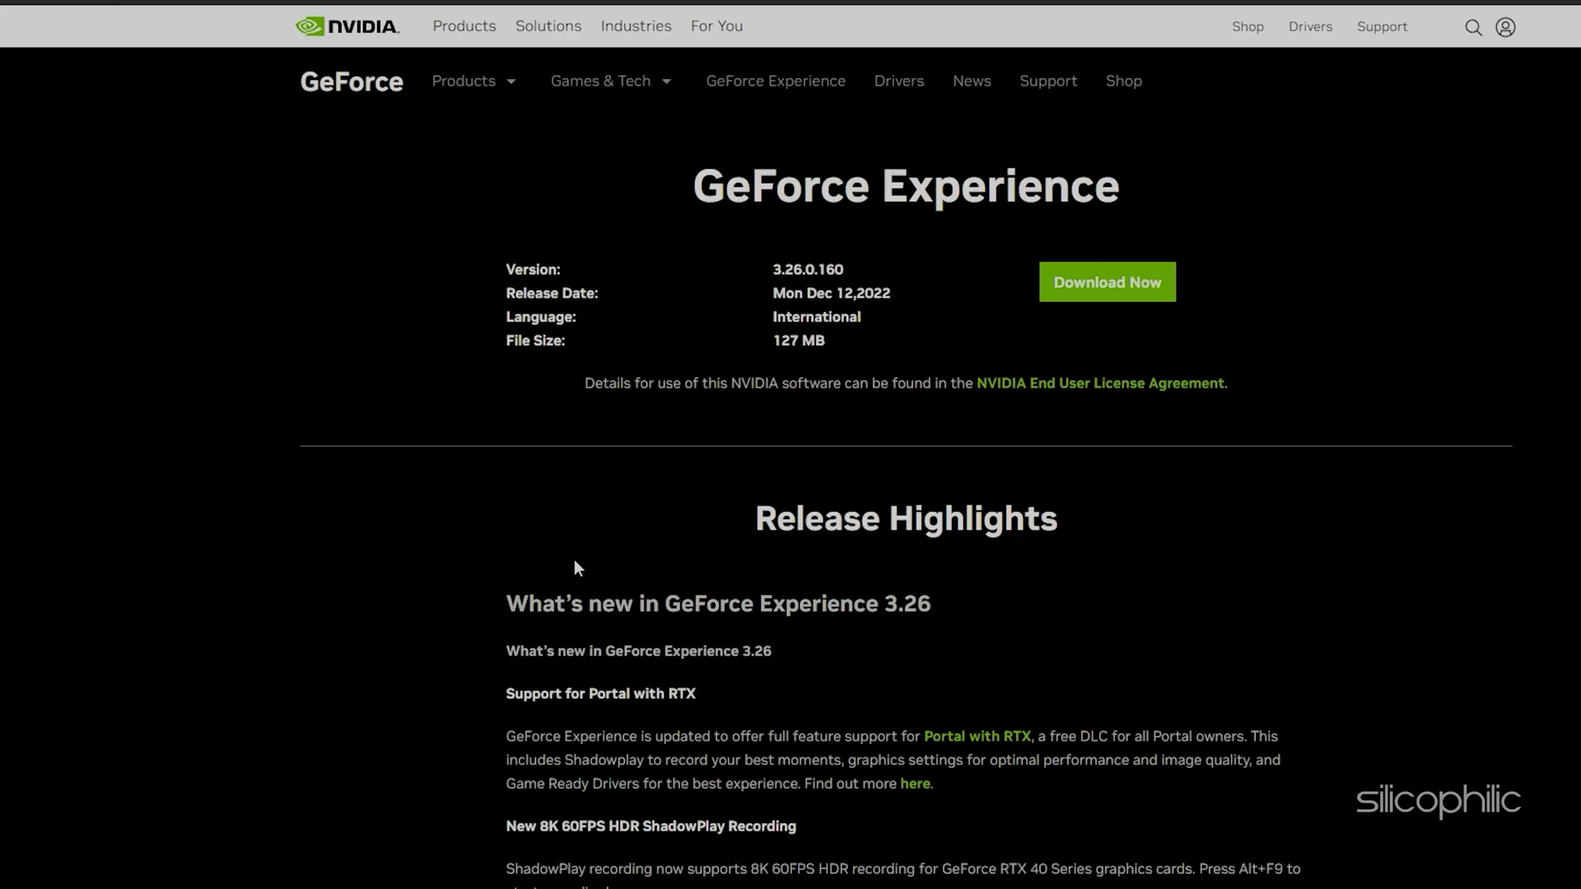
Download GeForce Experience from the NVIDIA site and check for driver updates in the GeForce Experience application.
click(1169, 290)
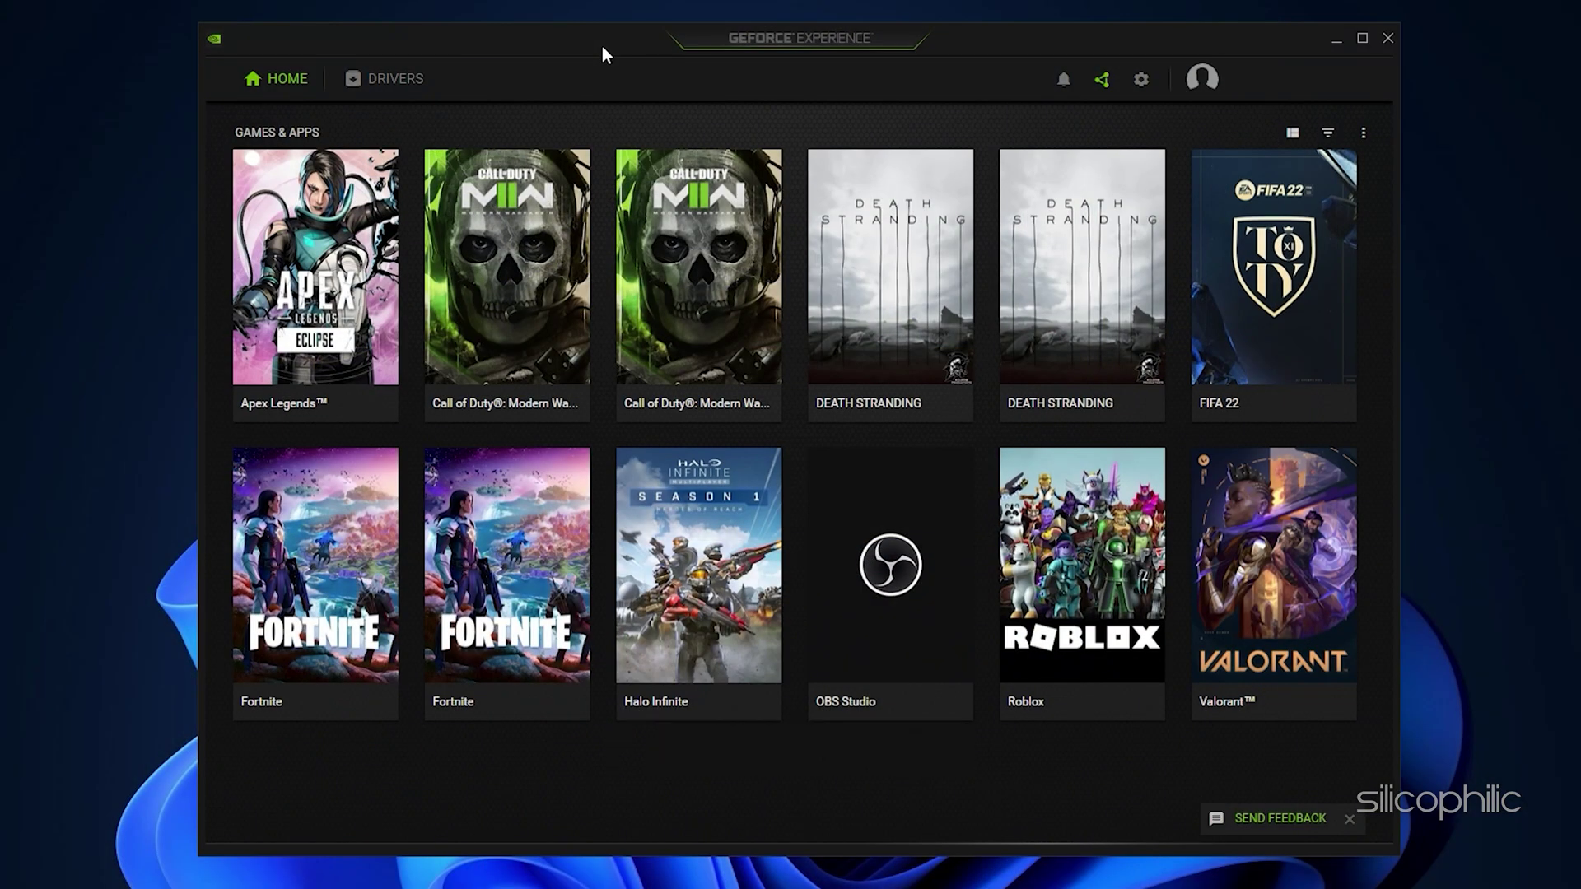
click(420, 89)
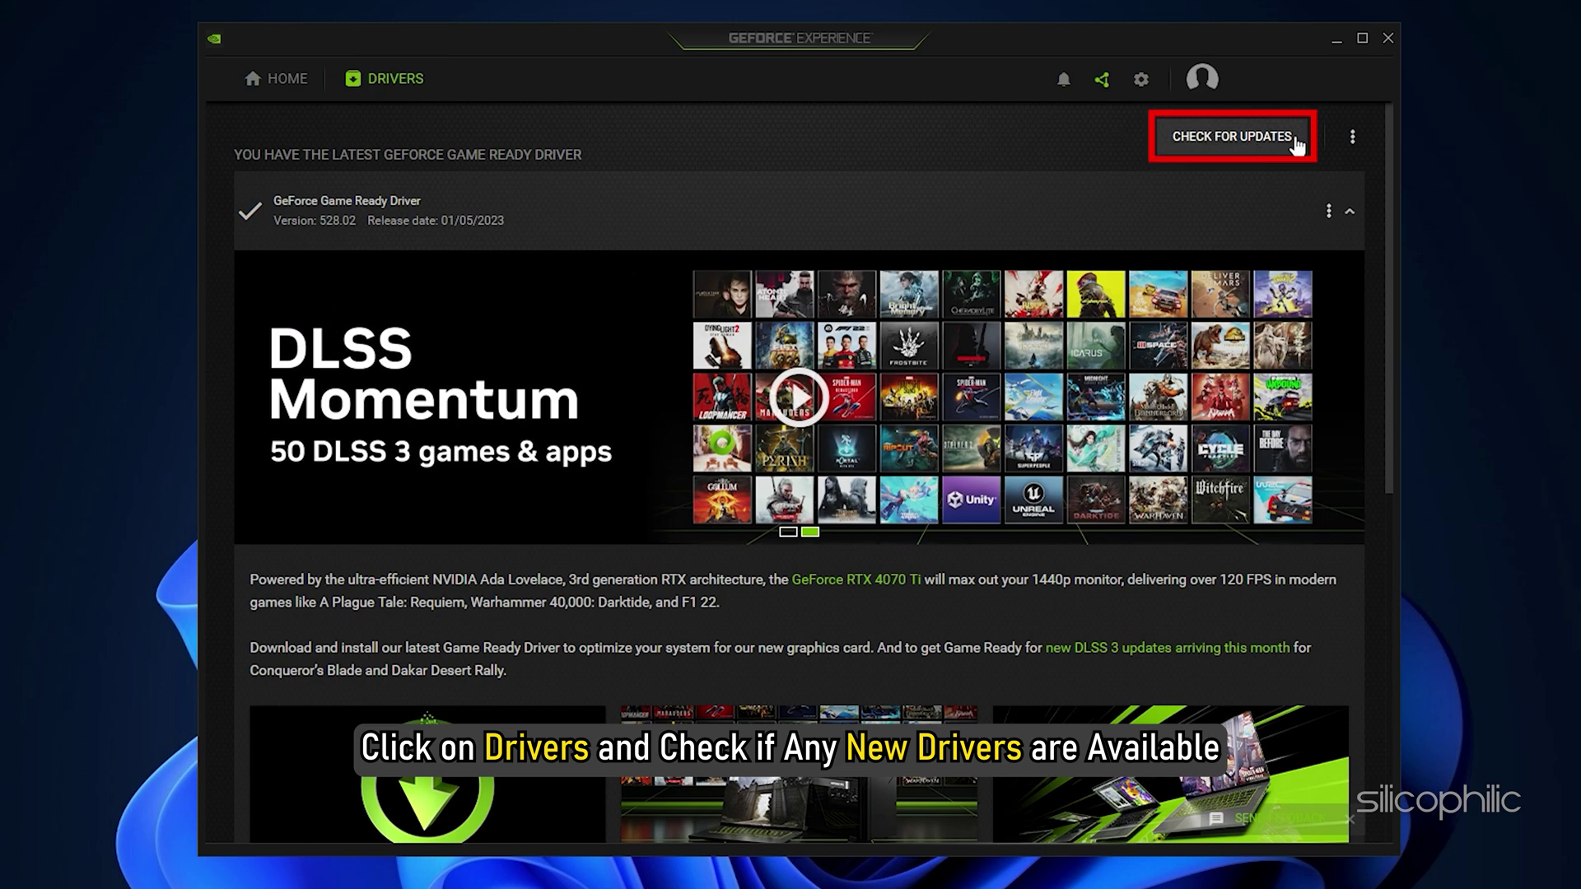
click(1295, 140)
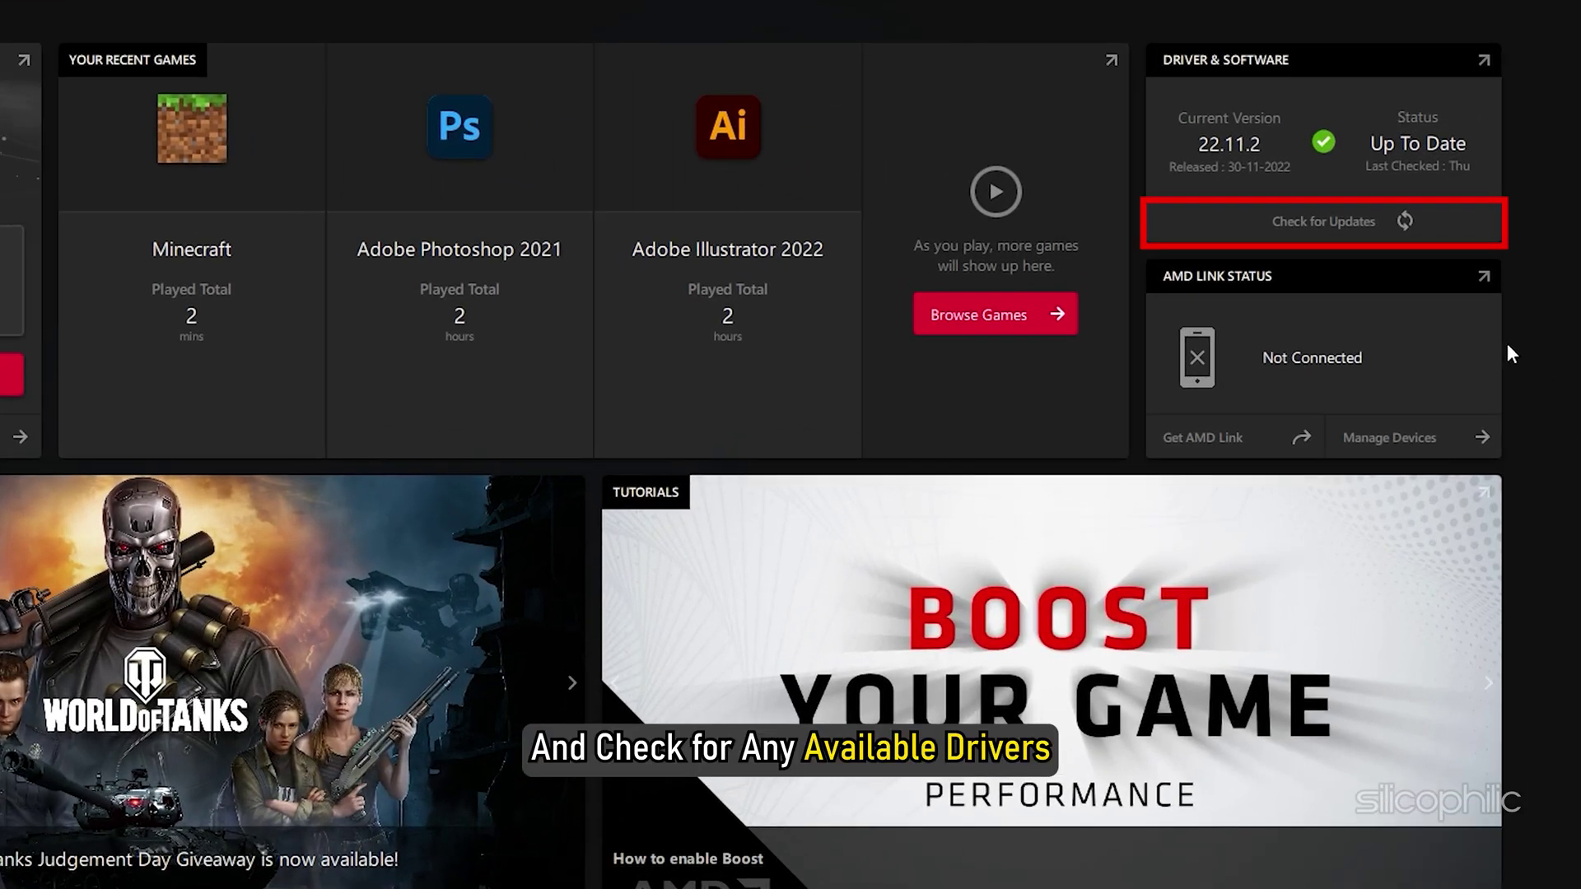
Switch to the AMD graphics software and check for driver updates.
click(1226, 221)
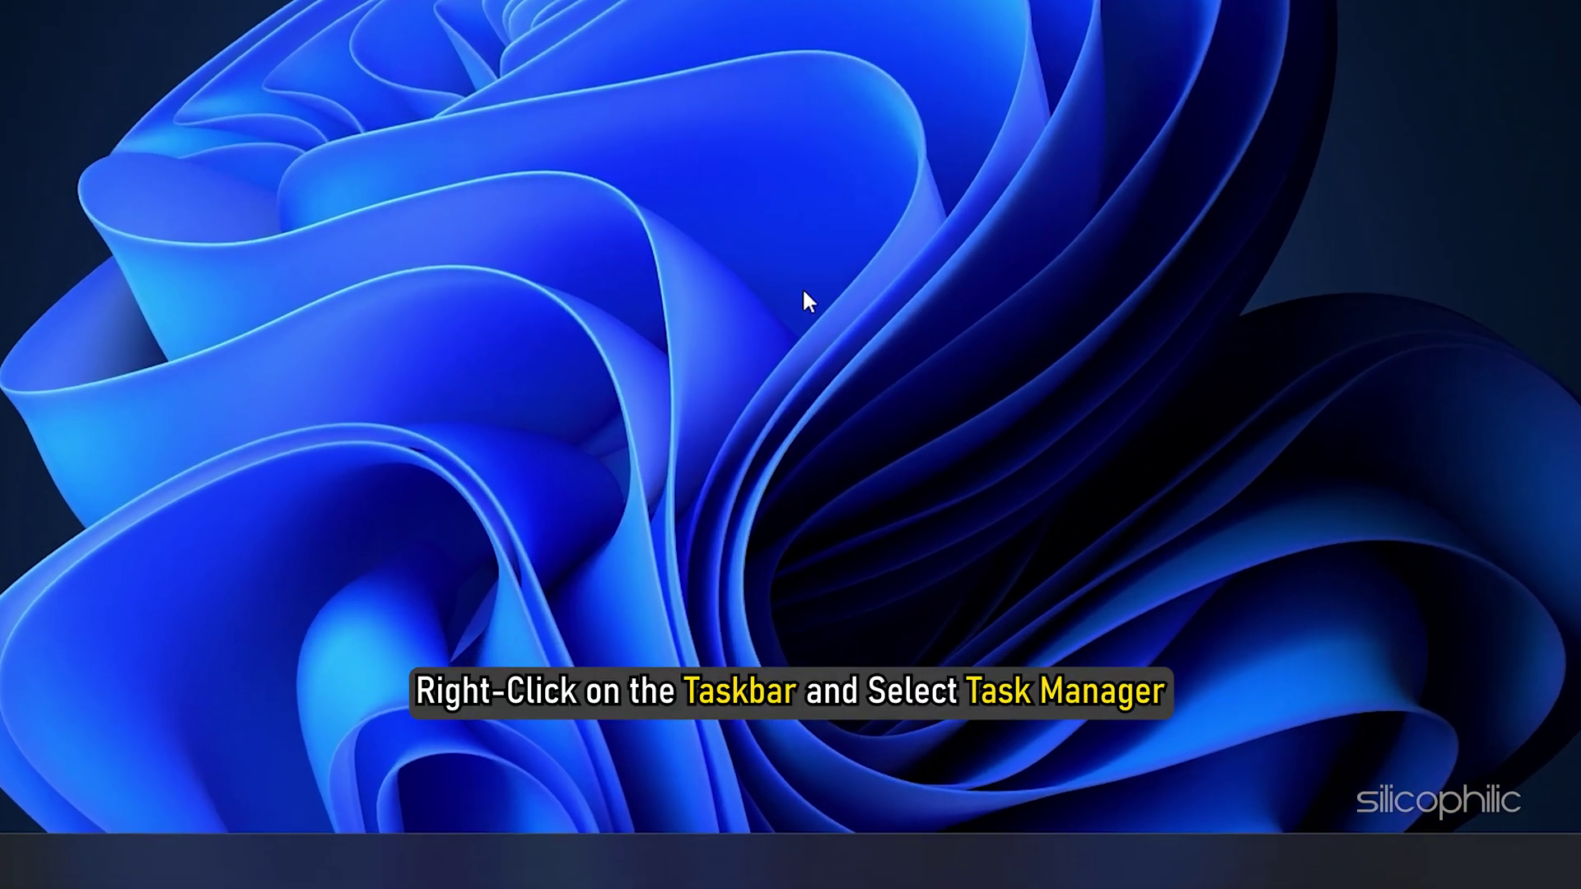
Open Task Manager from the desktop and end the Google Chrome task.
right_click(763, 865)
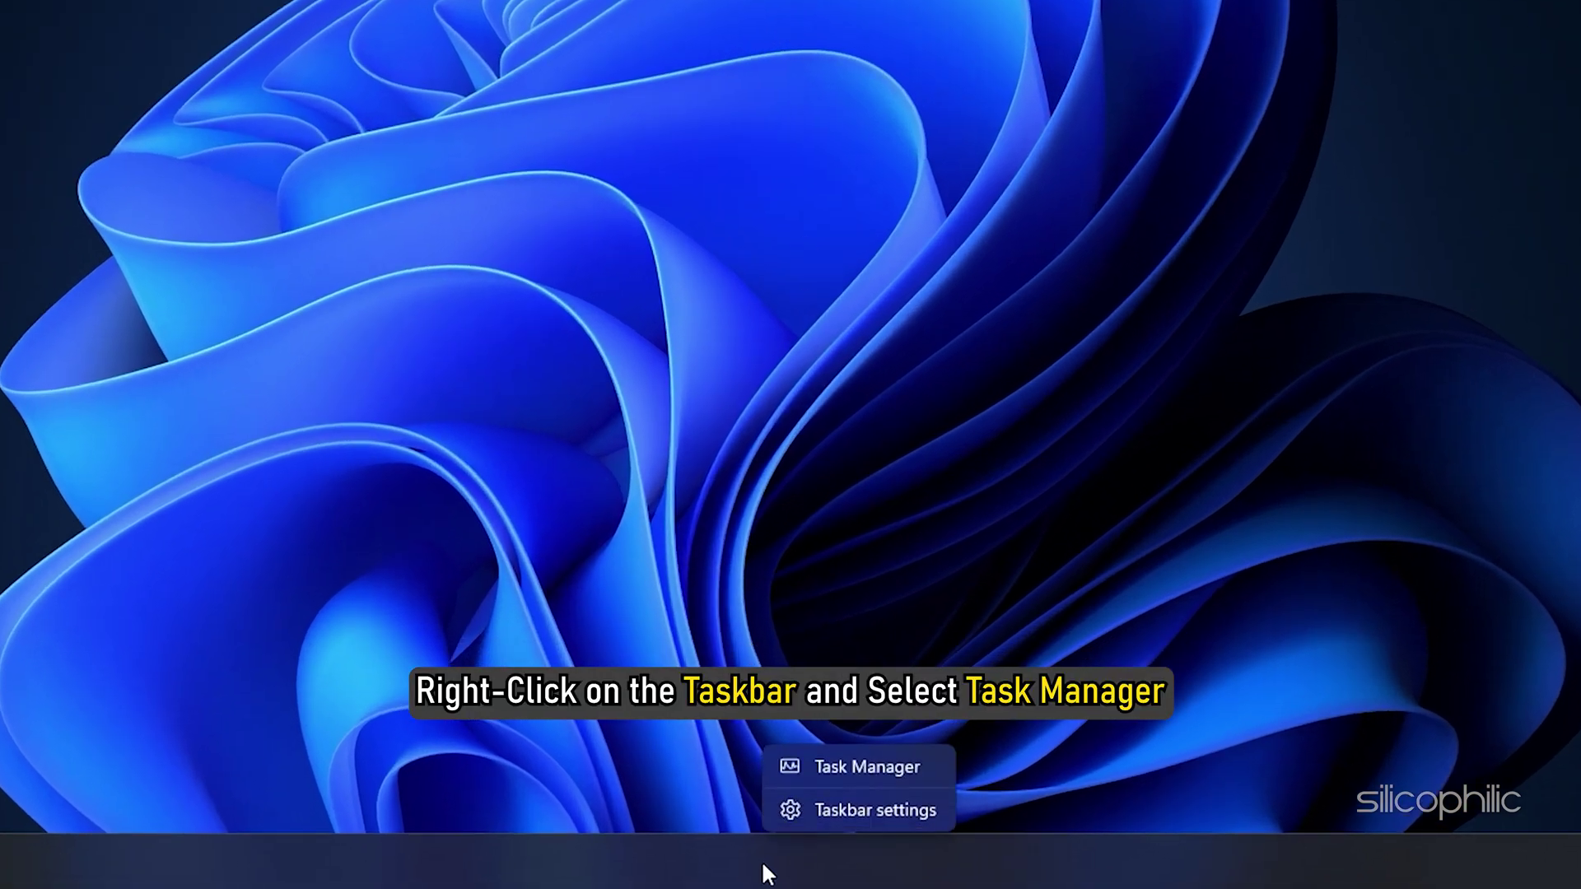
click(903, 770)
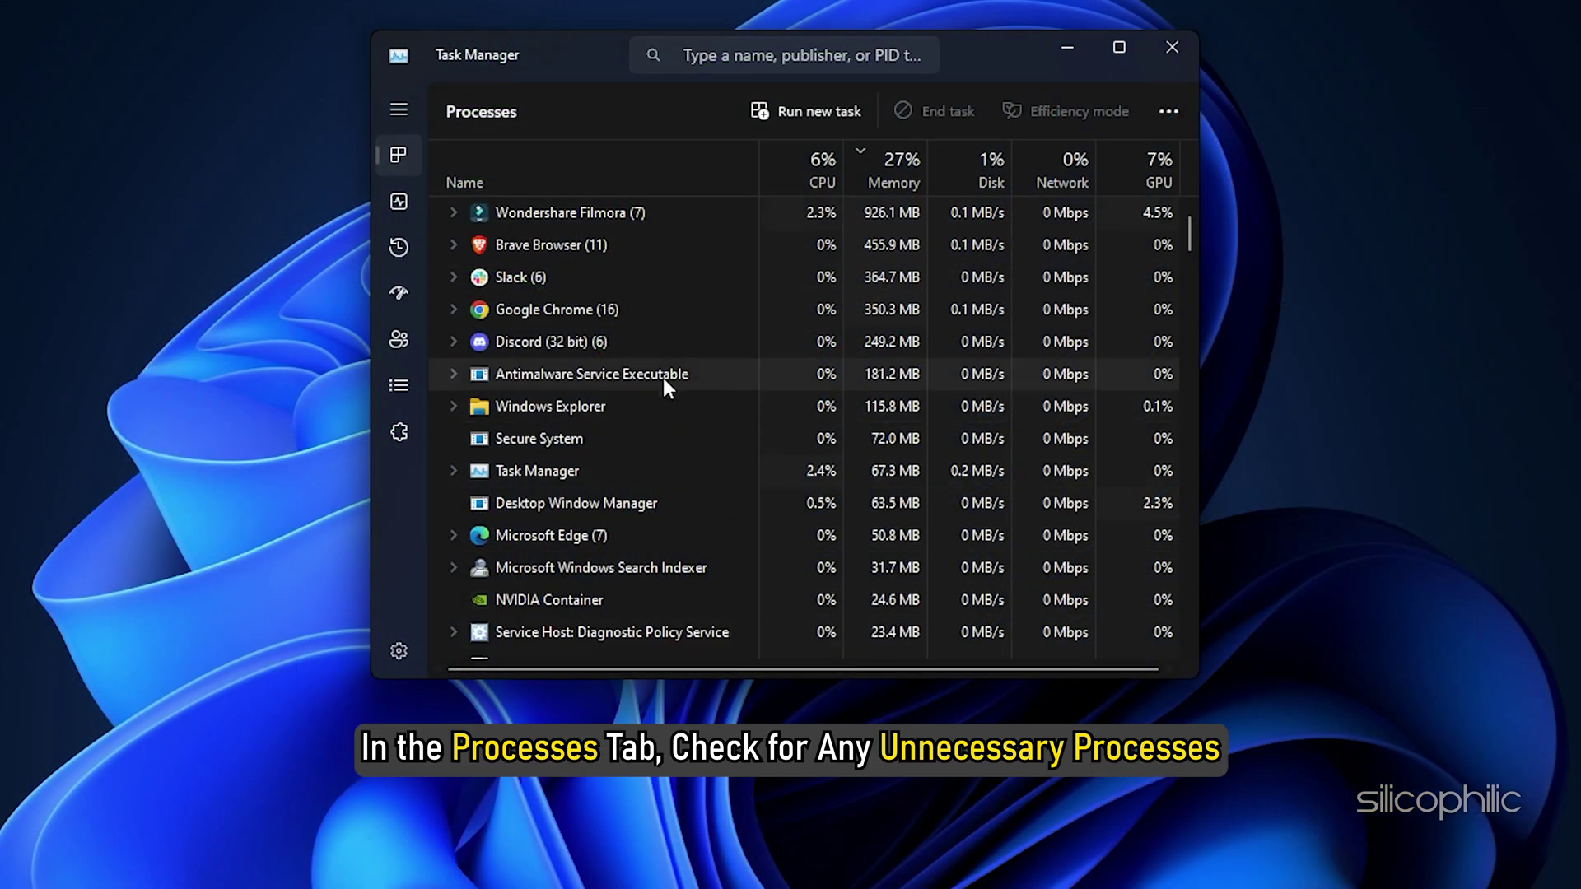
click(653, 310)
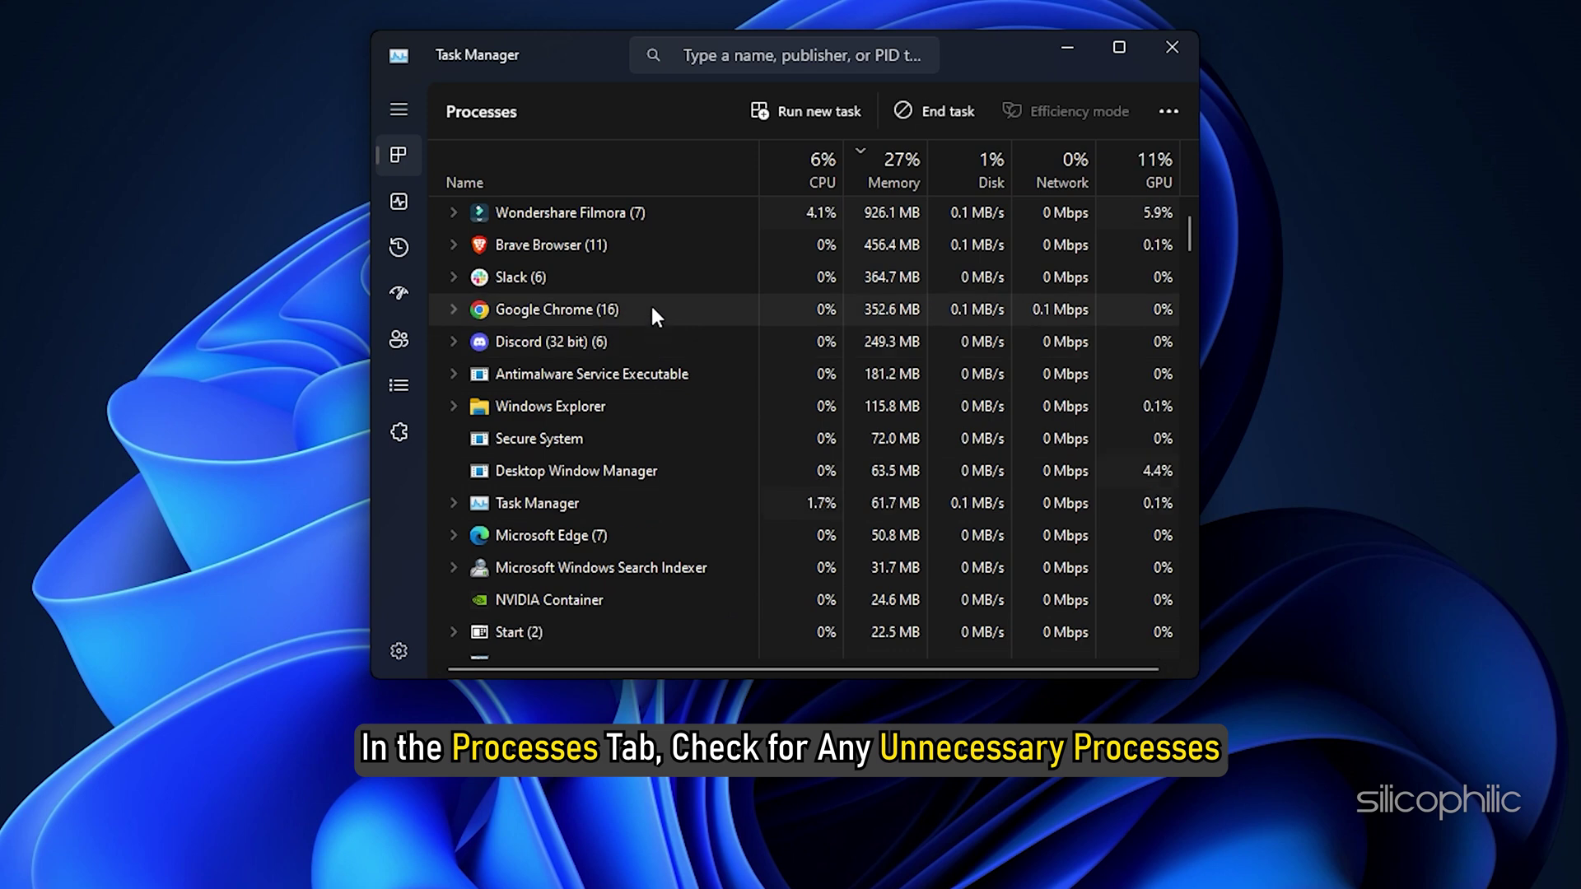
right_click(653, 313)
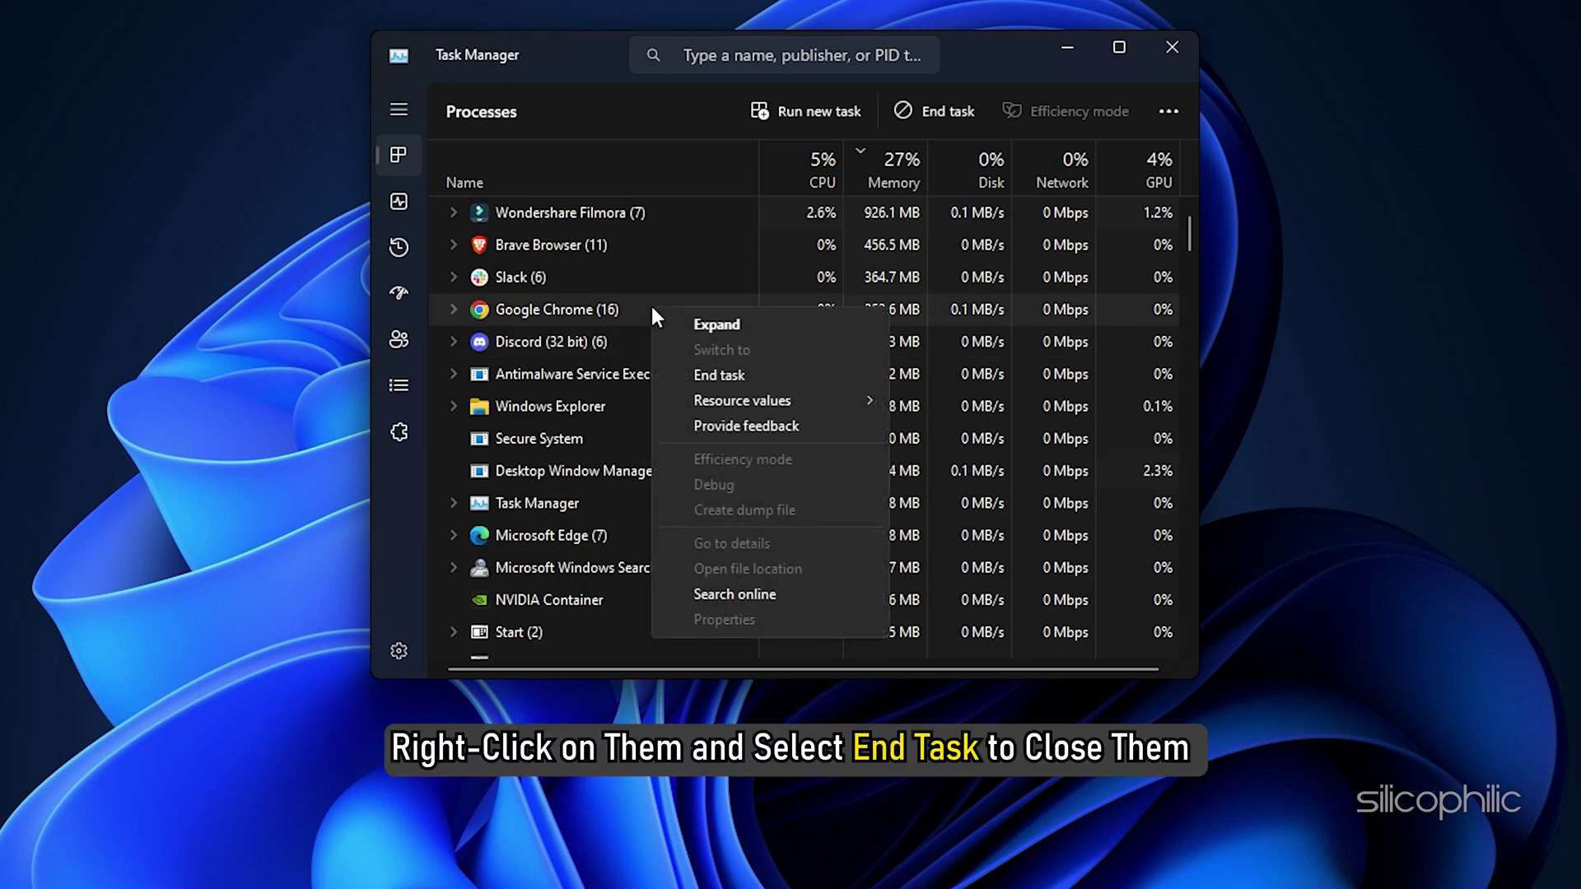
click(753, 376)
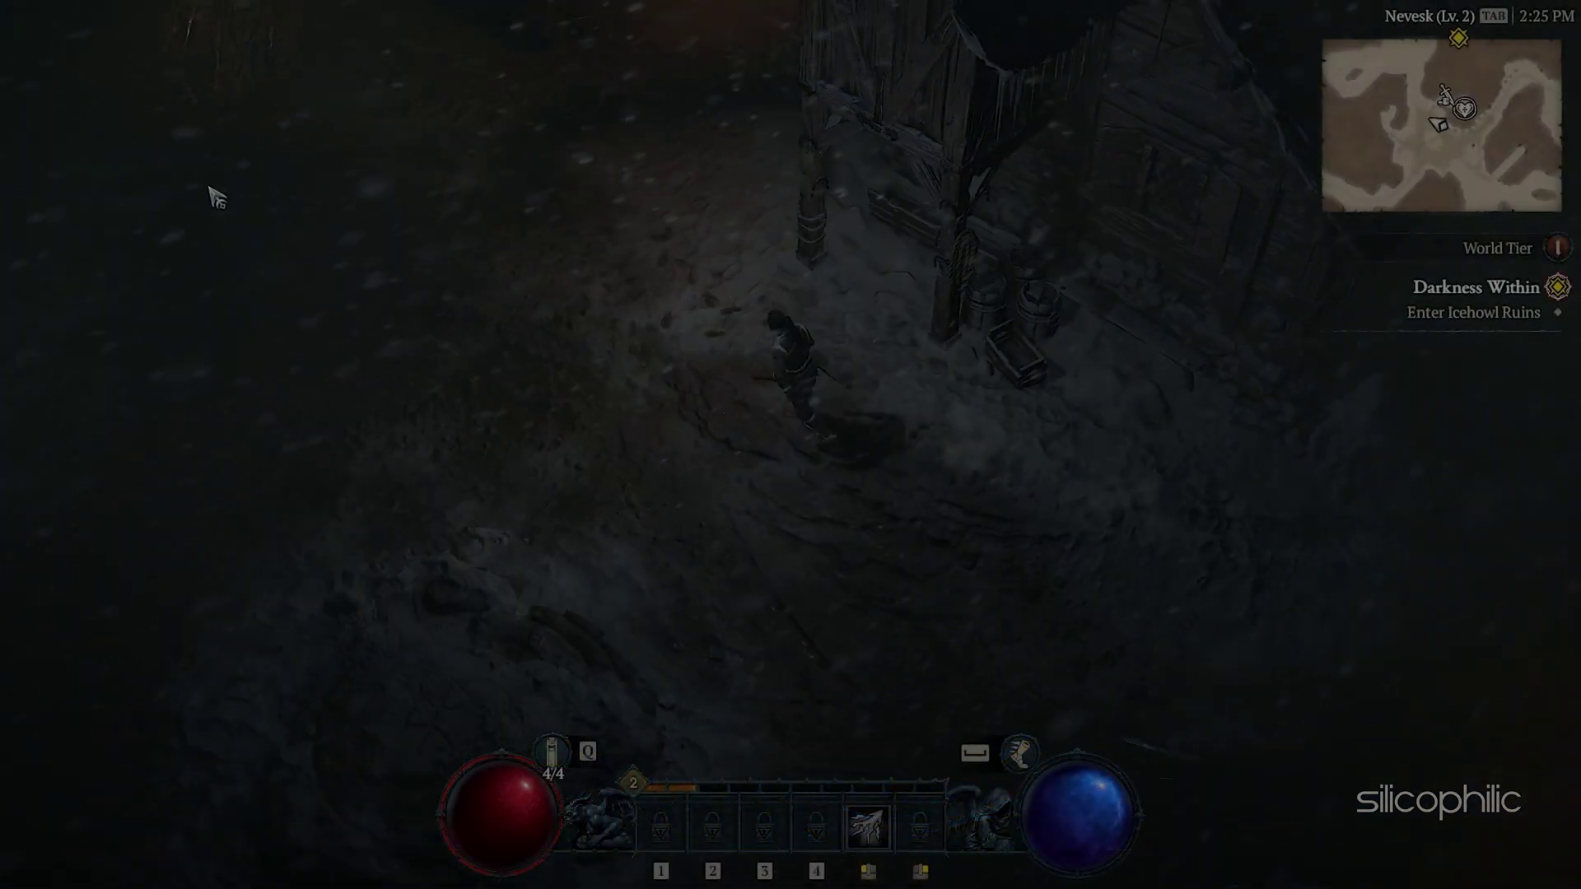
click(419, 155)
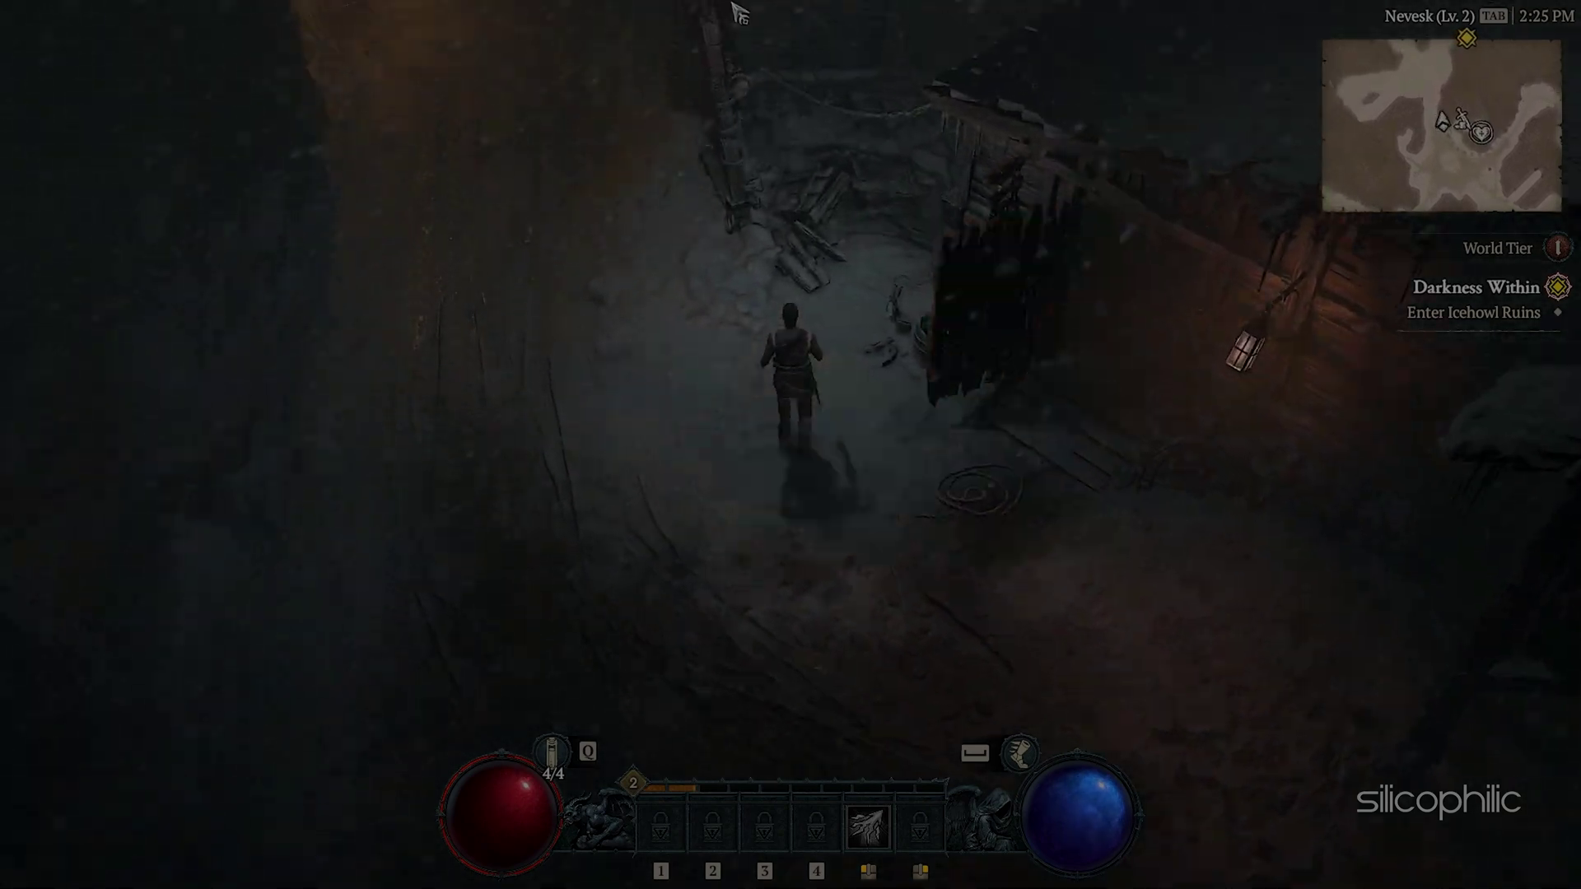
mouse_move(237, 41)
mouse_down()
mouse_move(769, 10)
mouse_move(1118, 17)
mouse_move(689, 14)
mouse_move(1158, 25)
mouse_move(1137, 63)
mouse_move(1188, 70)
mouse_move(738, 71)
mouse_move(692, 52)
mouse_move(706, 141)
mouse_move(654, 107)
mouse_move(685, 113)
mouse_move(700, 165)
mouse_move(746, 201)
mouse_move(720, 281)
mouse_move(865, 258)
mouse_move(571, 346)
mouse_move(739, 753)
mouse_up()
key(space)
key(space)
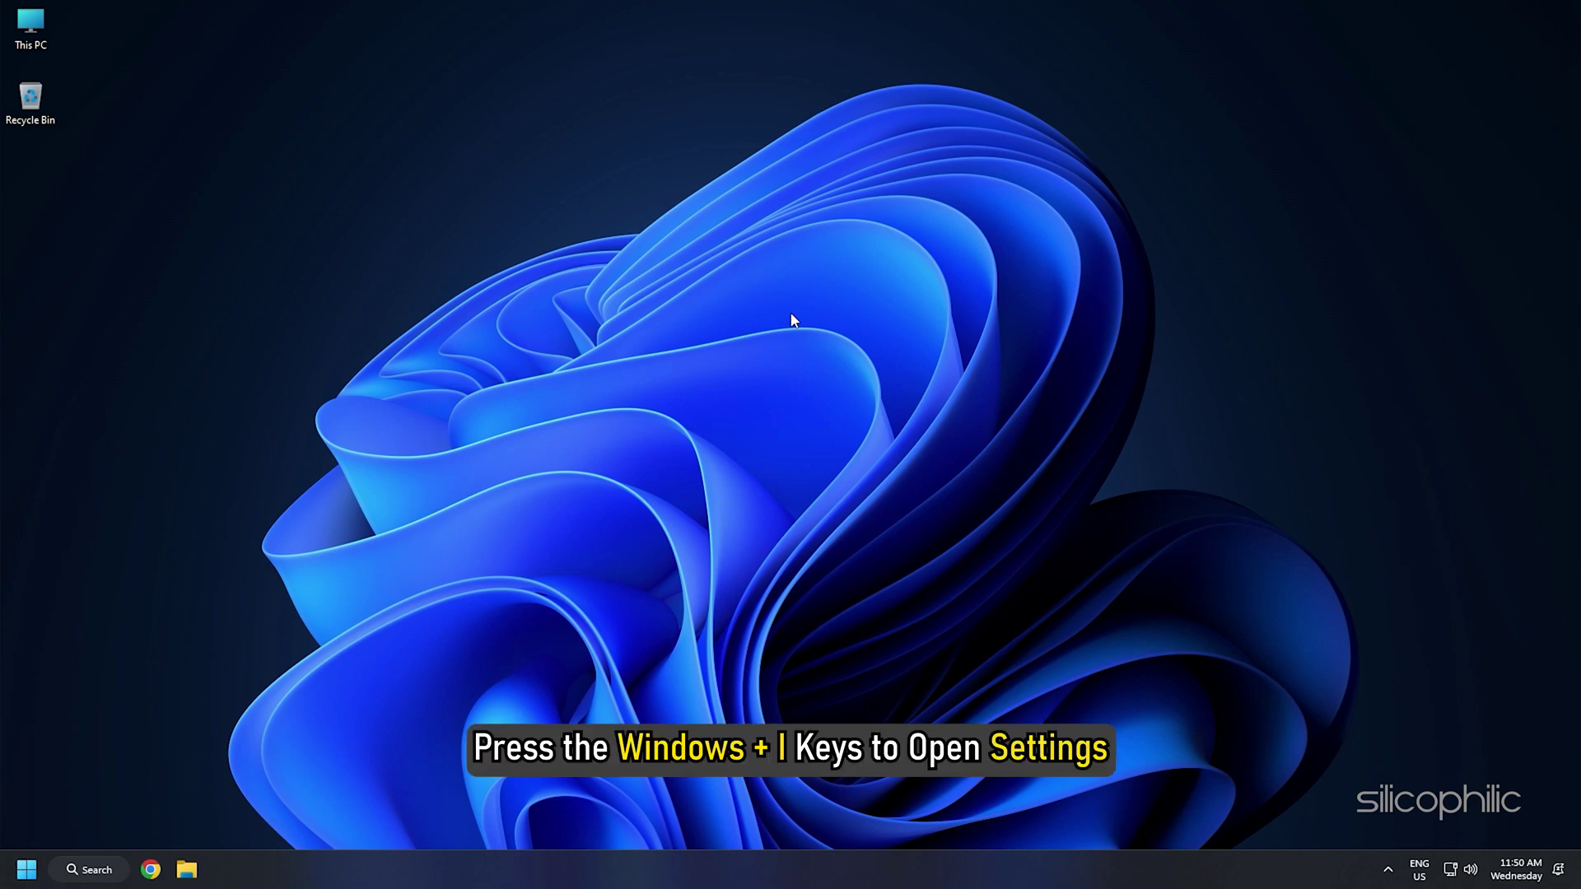
Open Windows Settings and go to the Graphics page of the System display settings.
key(super+i)
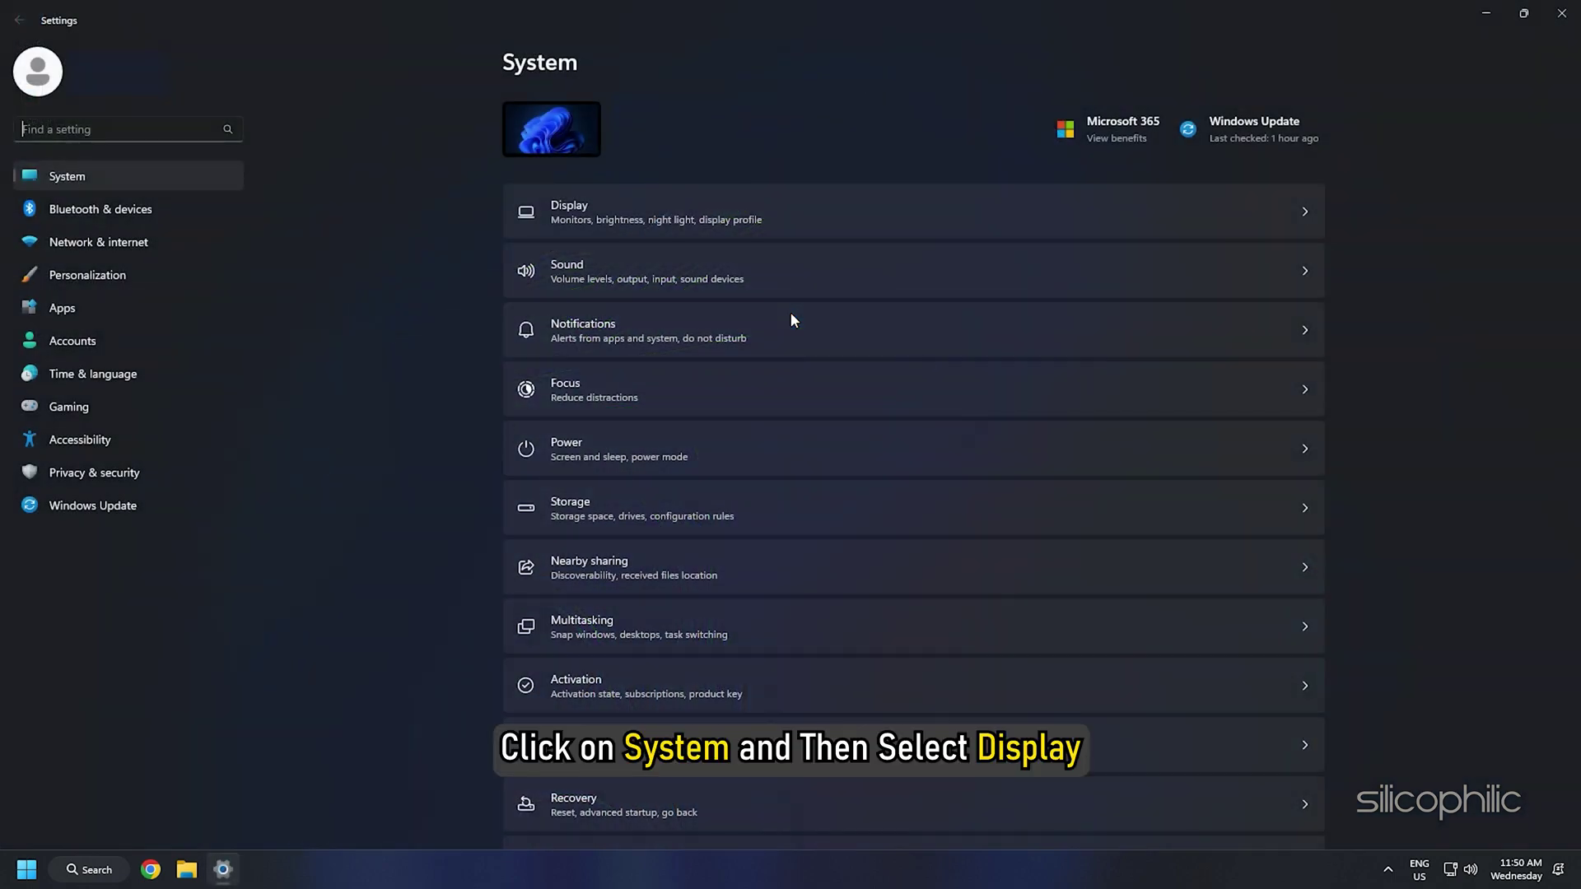
click(762, 206)
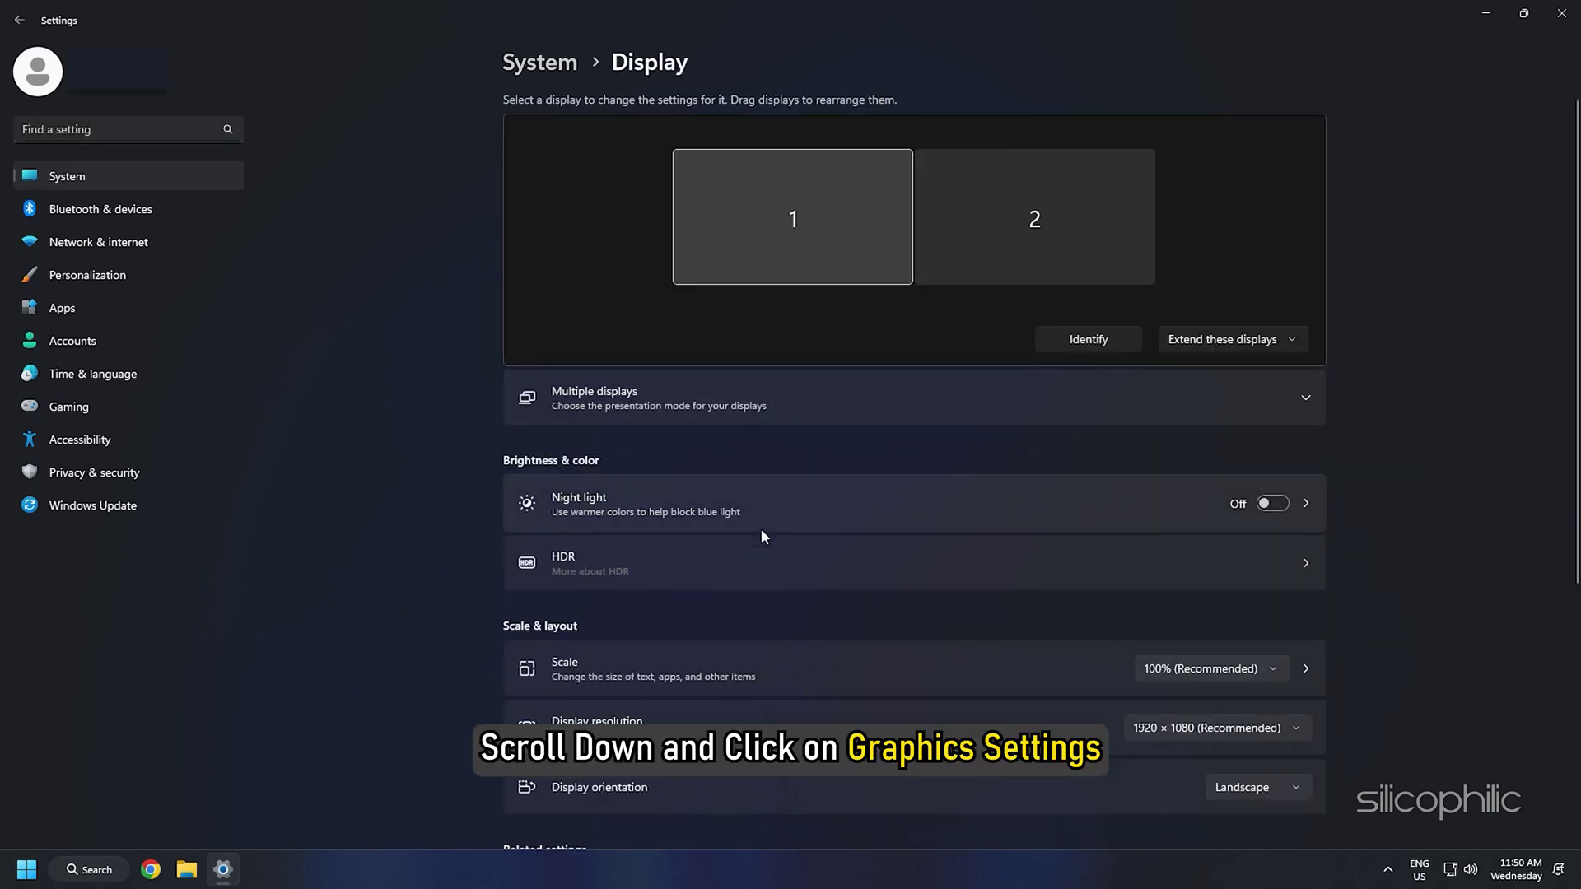
scroll(763, 524, down, 5)
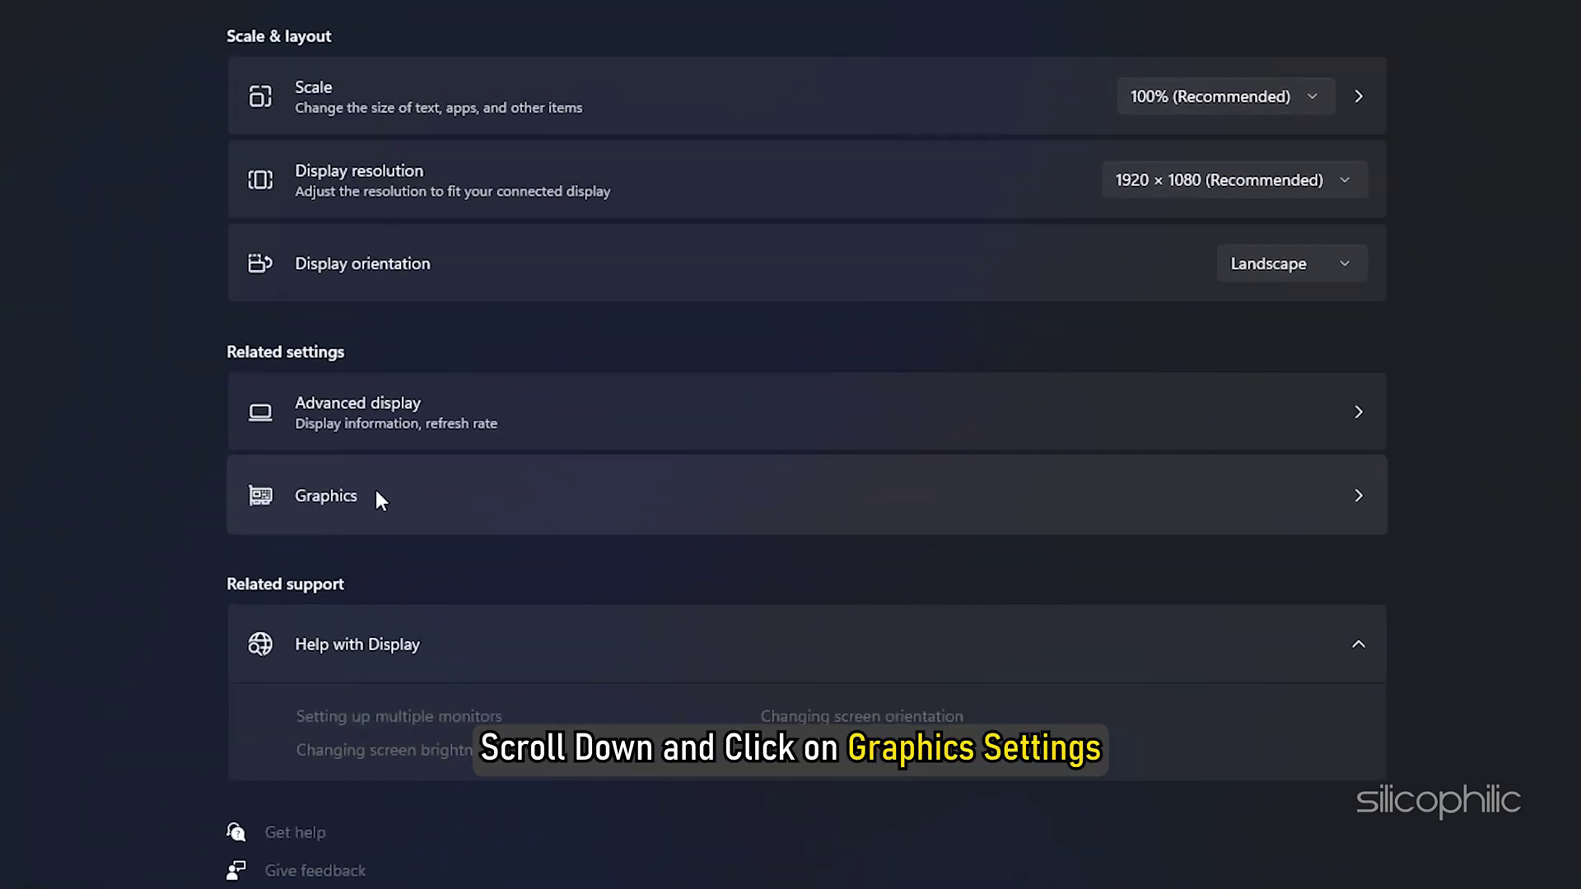
click(376, 492)
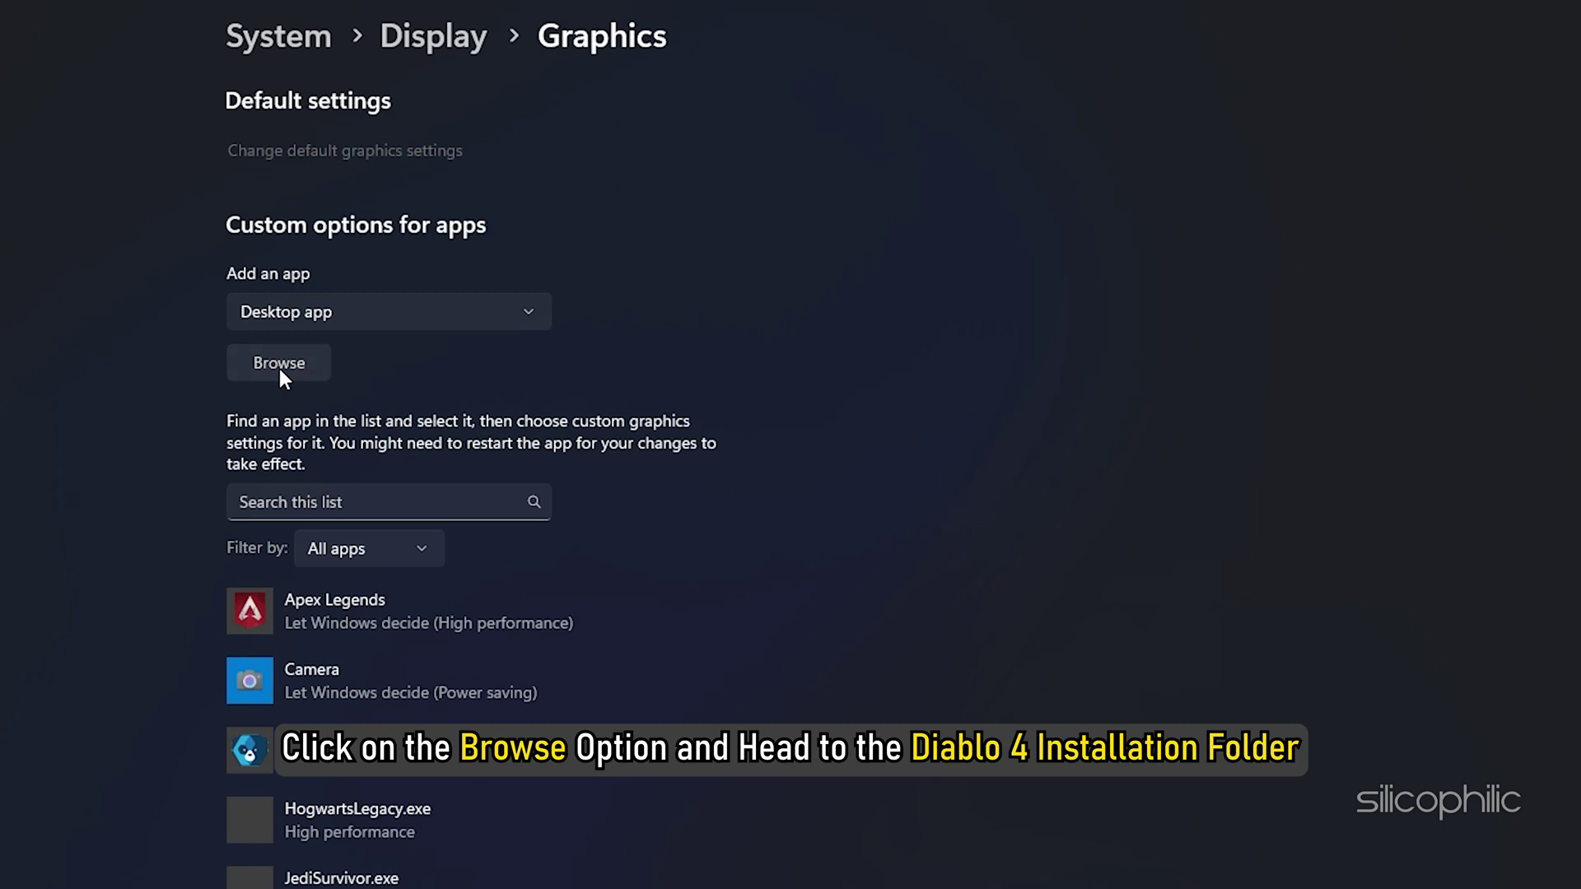
Add Diablo IV.exe from E:\SteamLibrary\steamapps\common\Diablo IV as a desktop app with custom graphics options.
click(280, 371)
click(367, 46)
text(E:\SteamLibrary\steamapps\common)
key(Return)
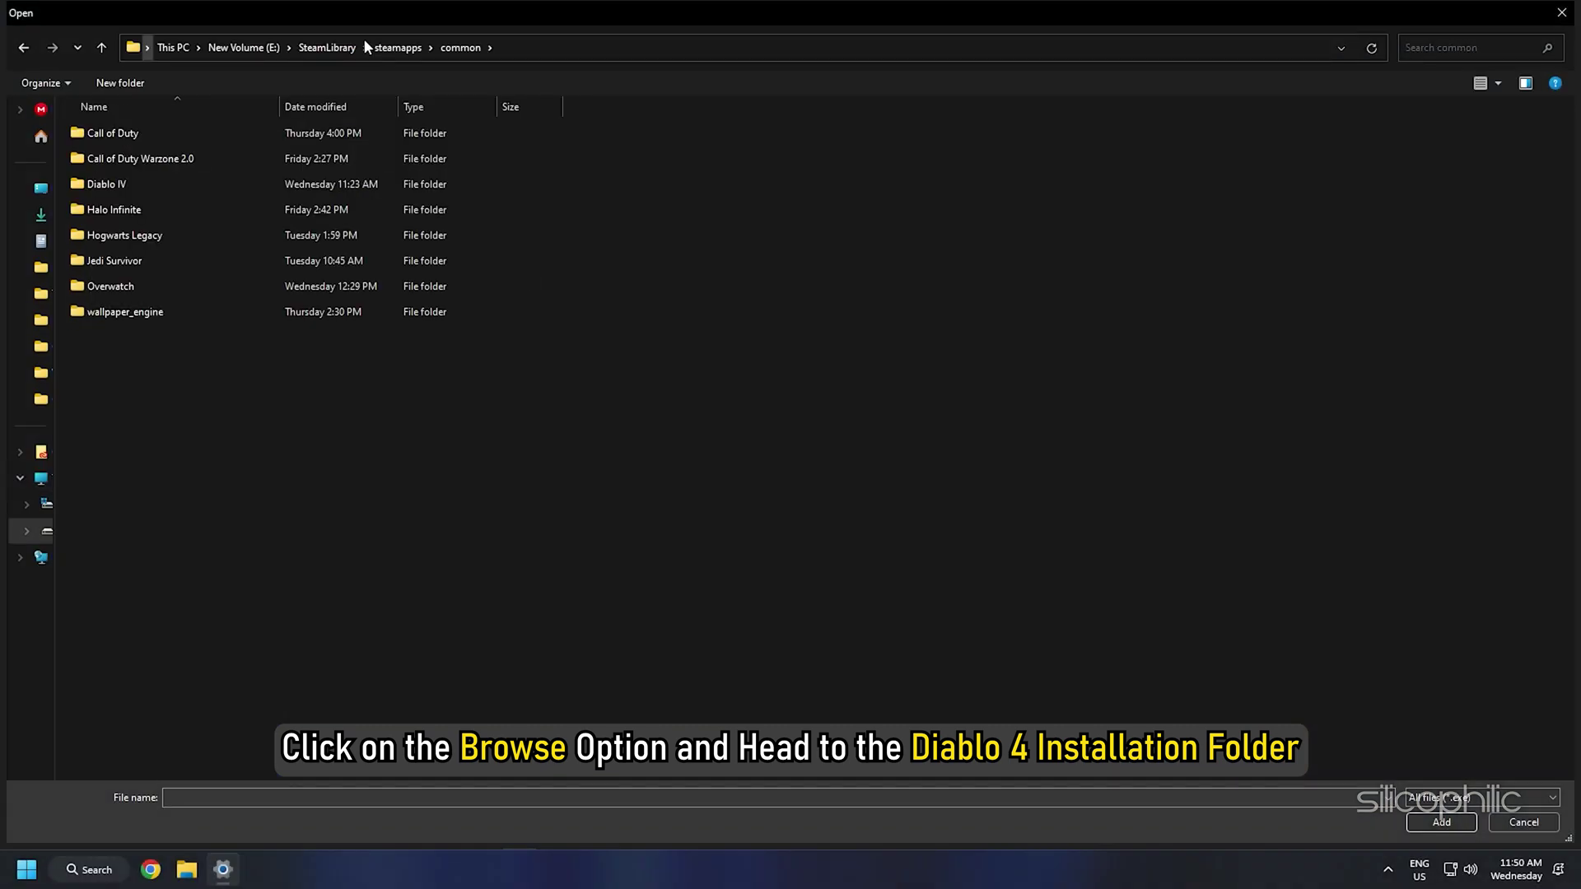
double_click(137, 182)
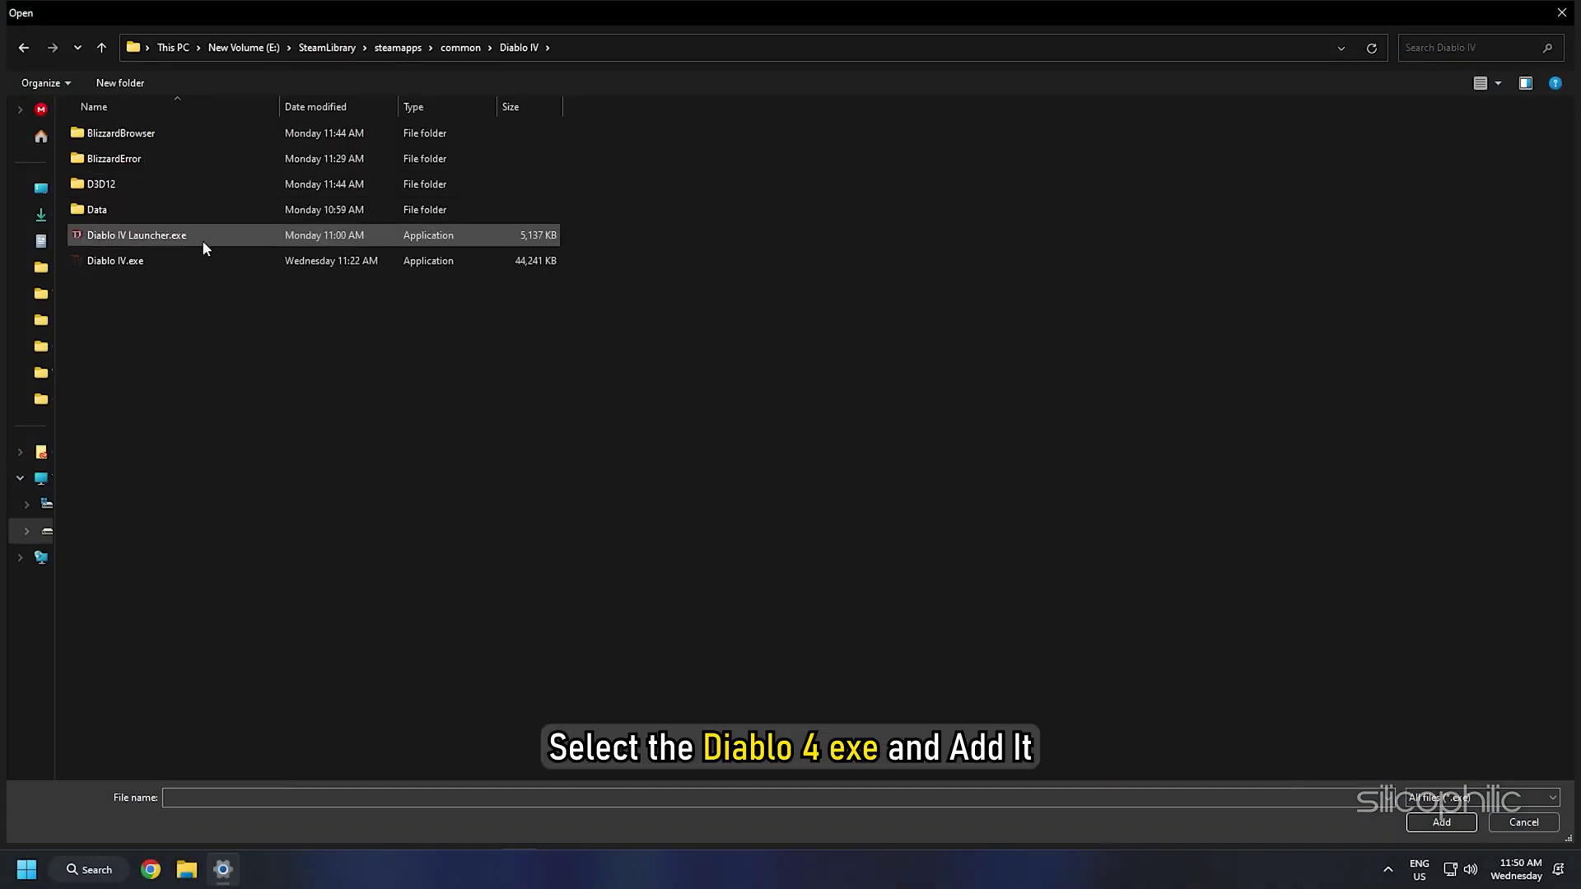
click(141, 264)
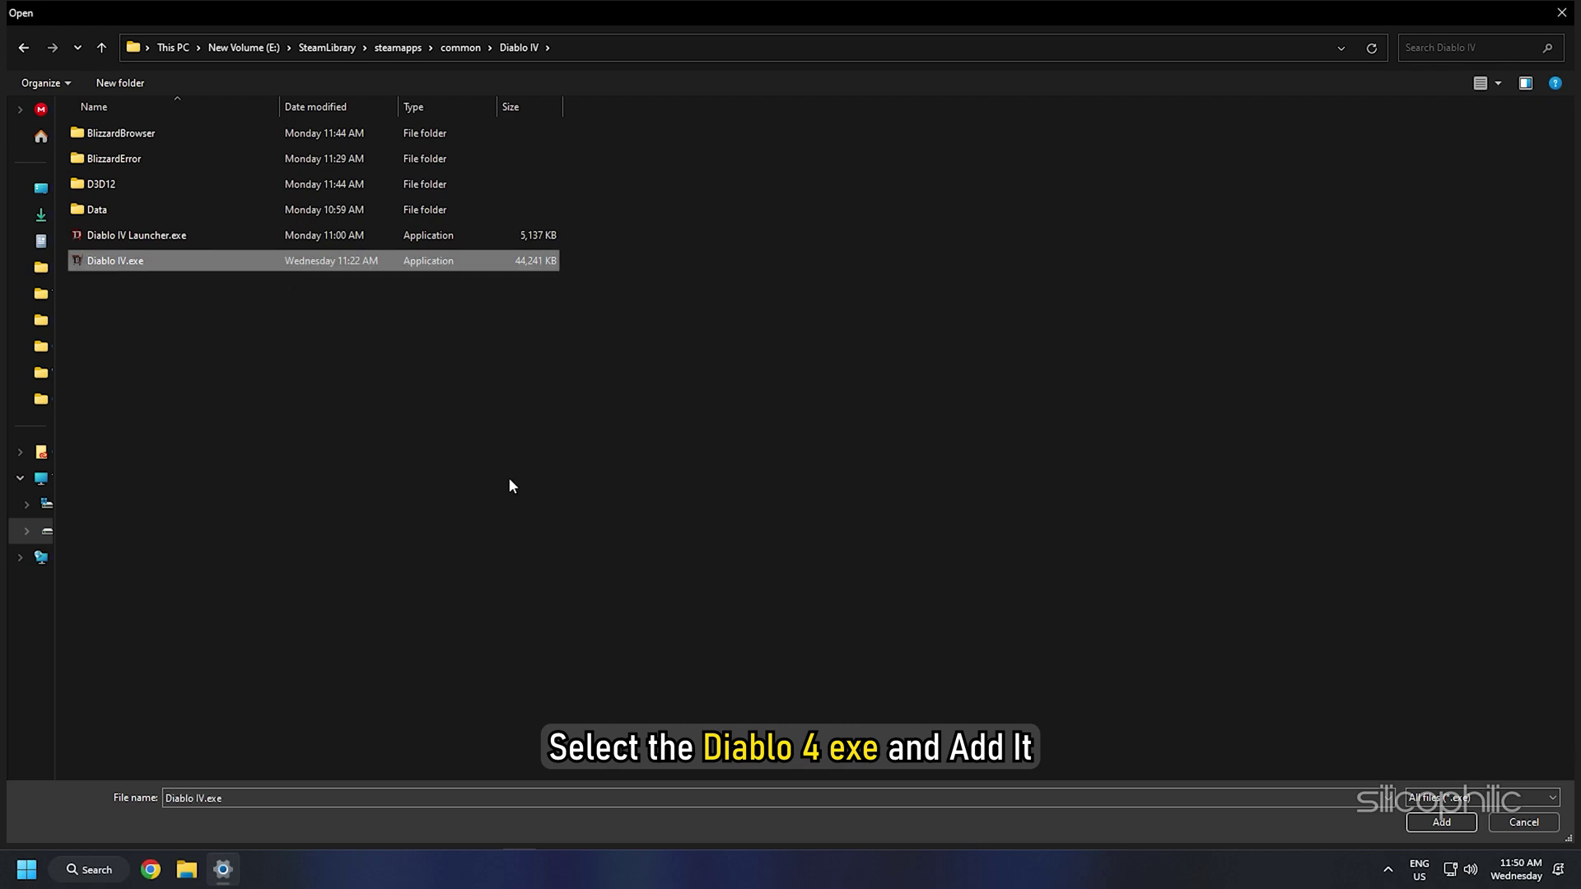
click(1454, 823)
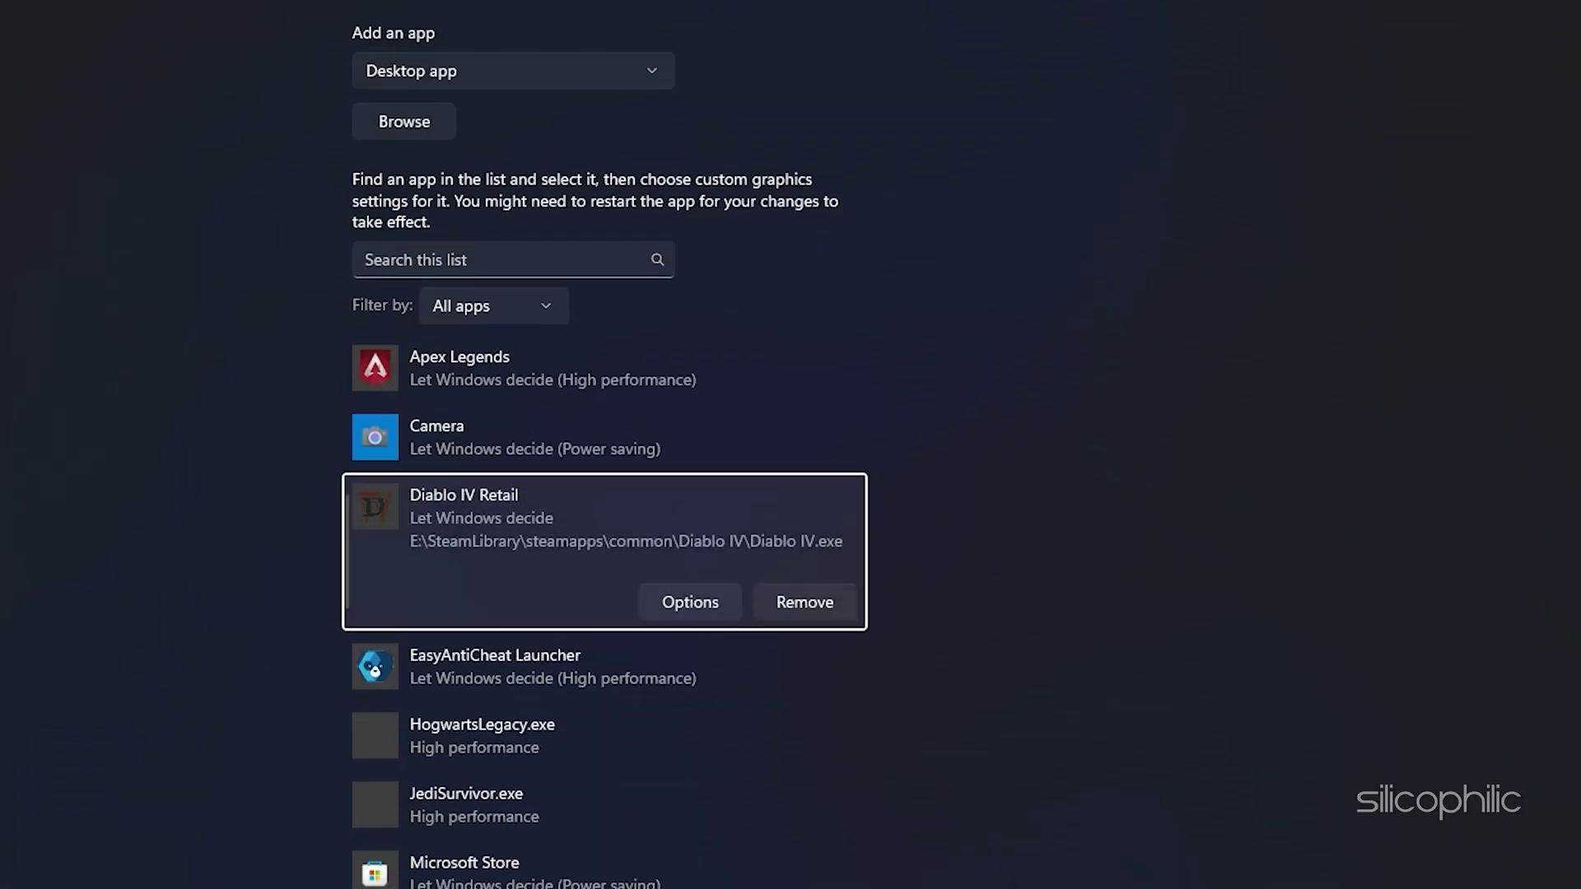
Set the graphics preference of Diablo IV Retail to High performance and save it.
click(695, 607)
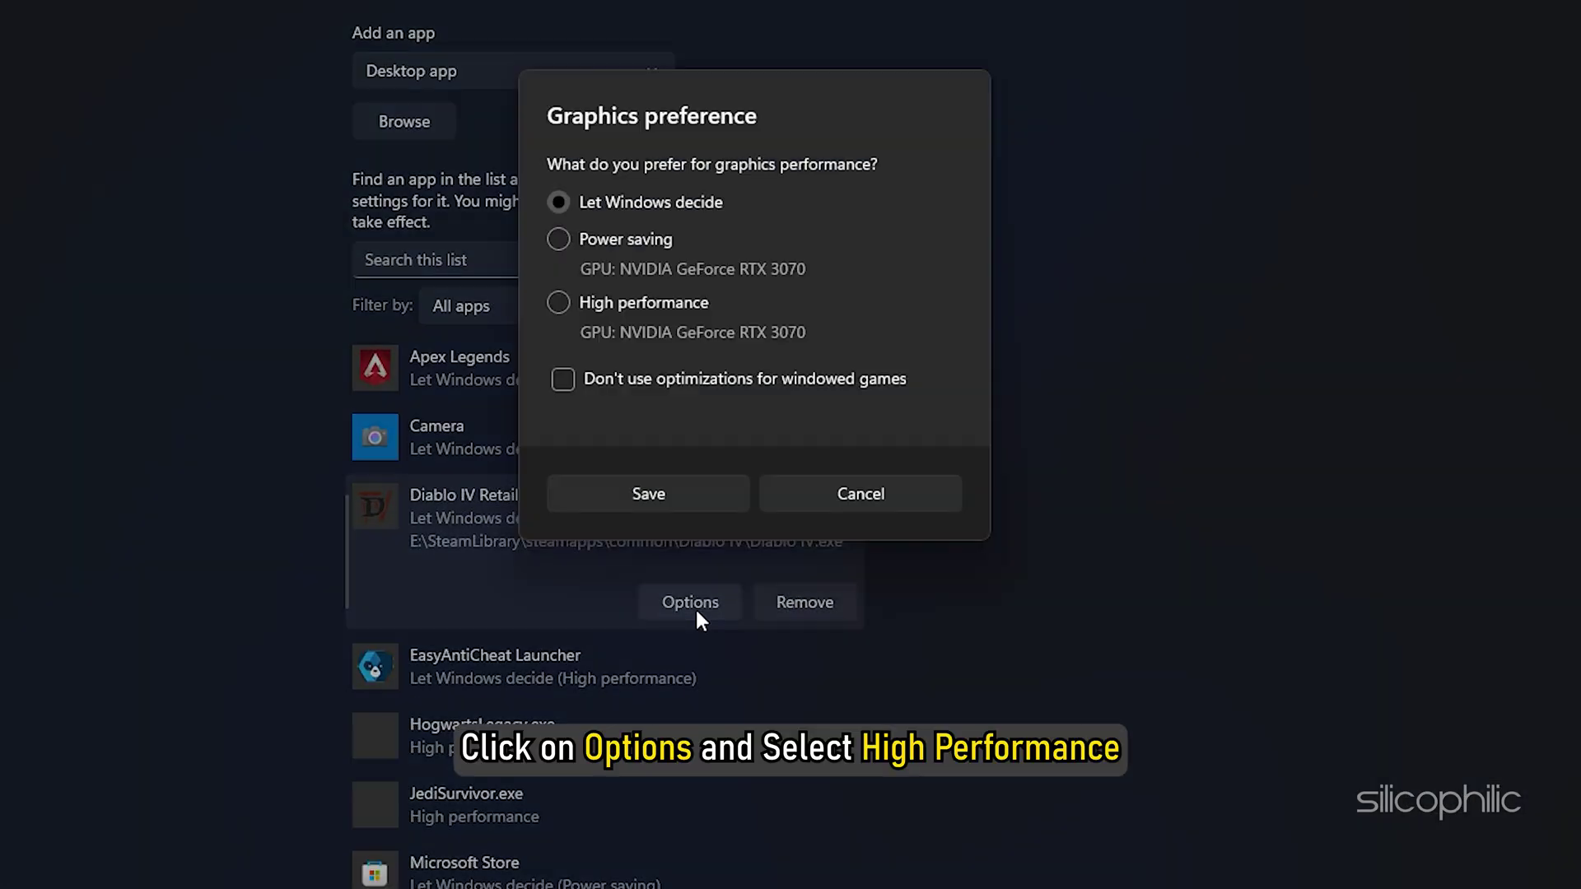
click(562, 299)
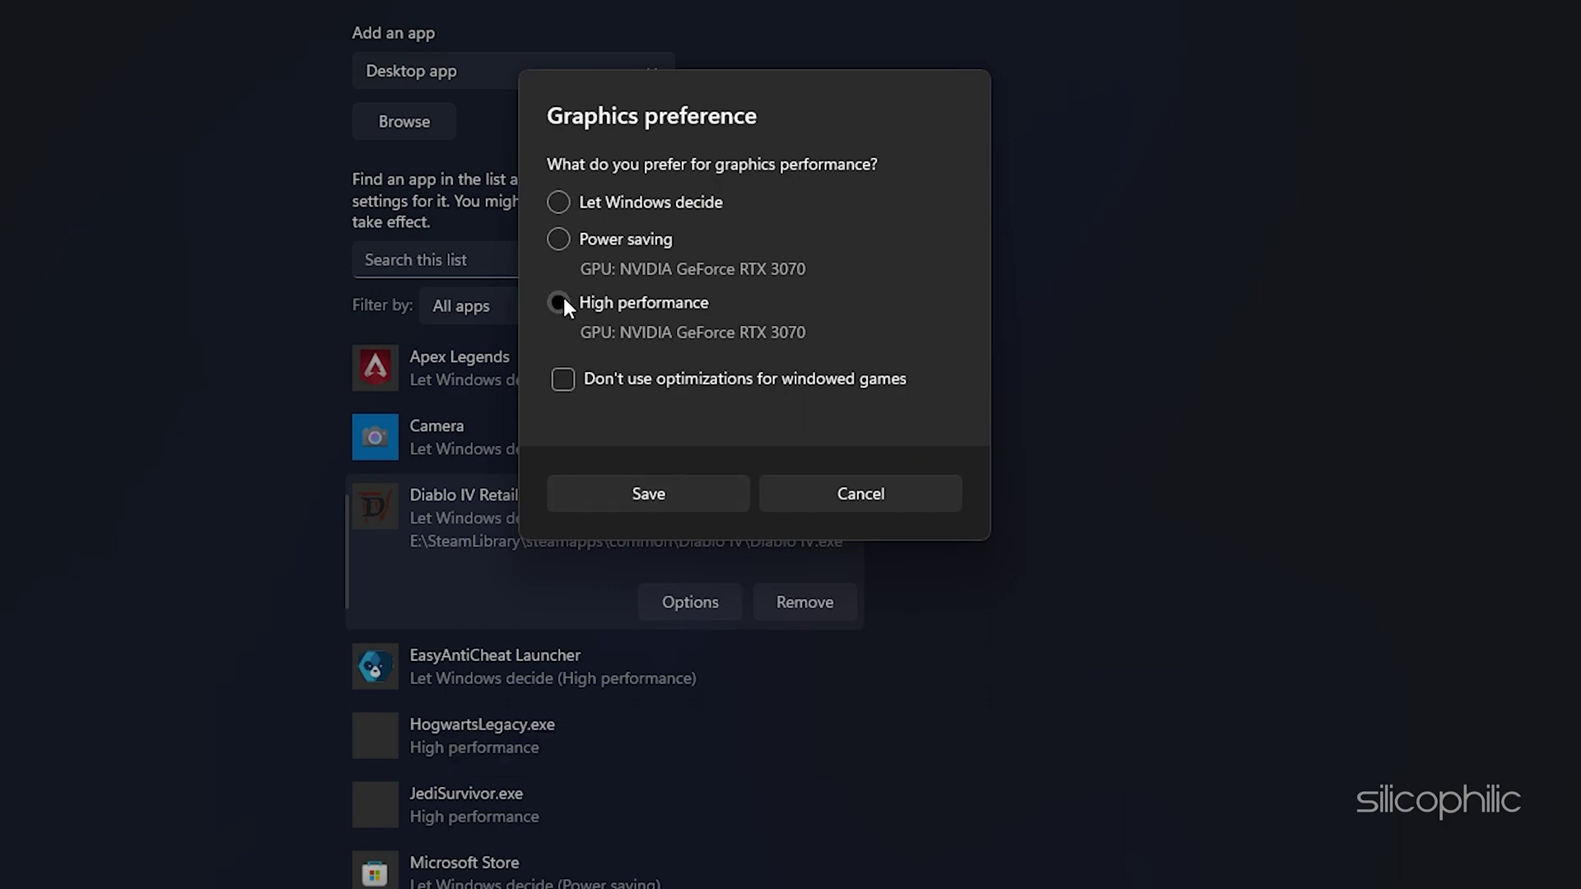
click(729, 493)
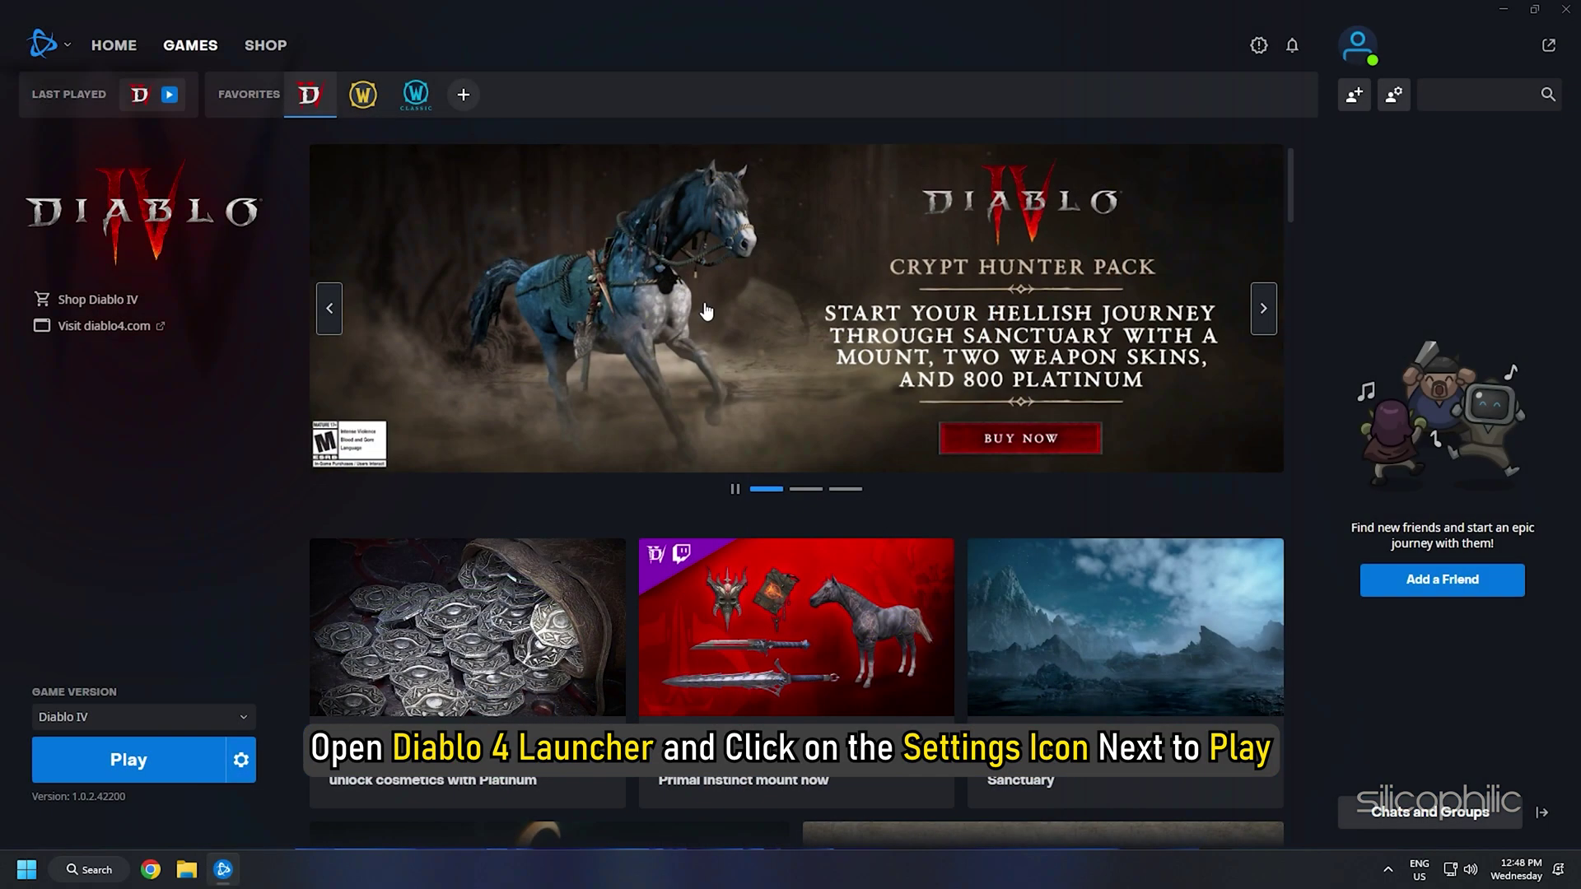
Open the game settings of Diablo IV in the Battle.net launcher and select its install location path.
click(244, 765)
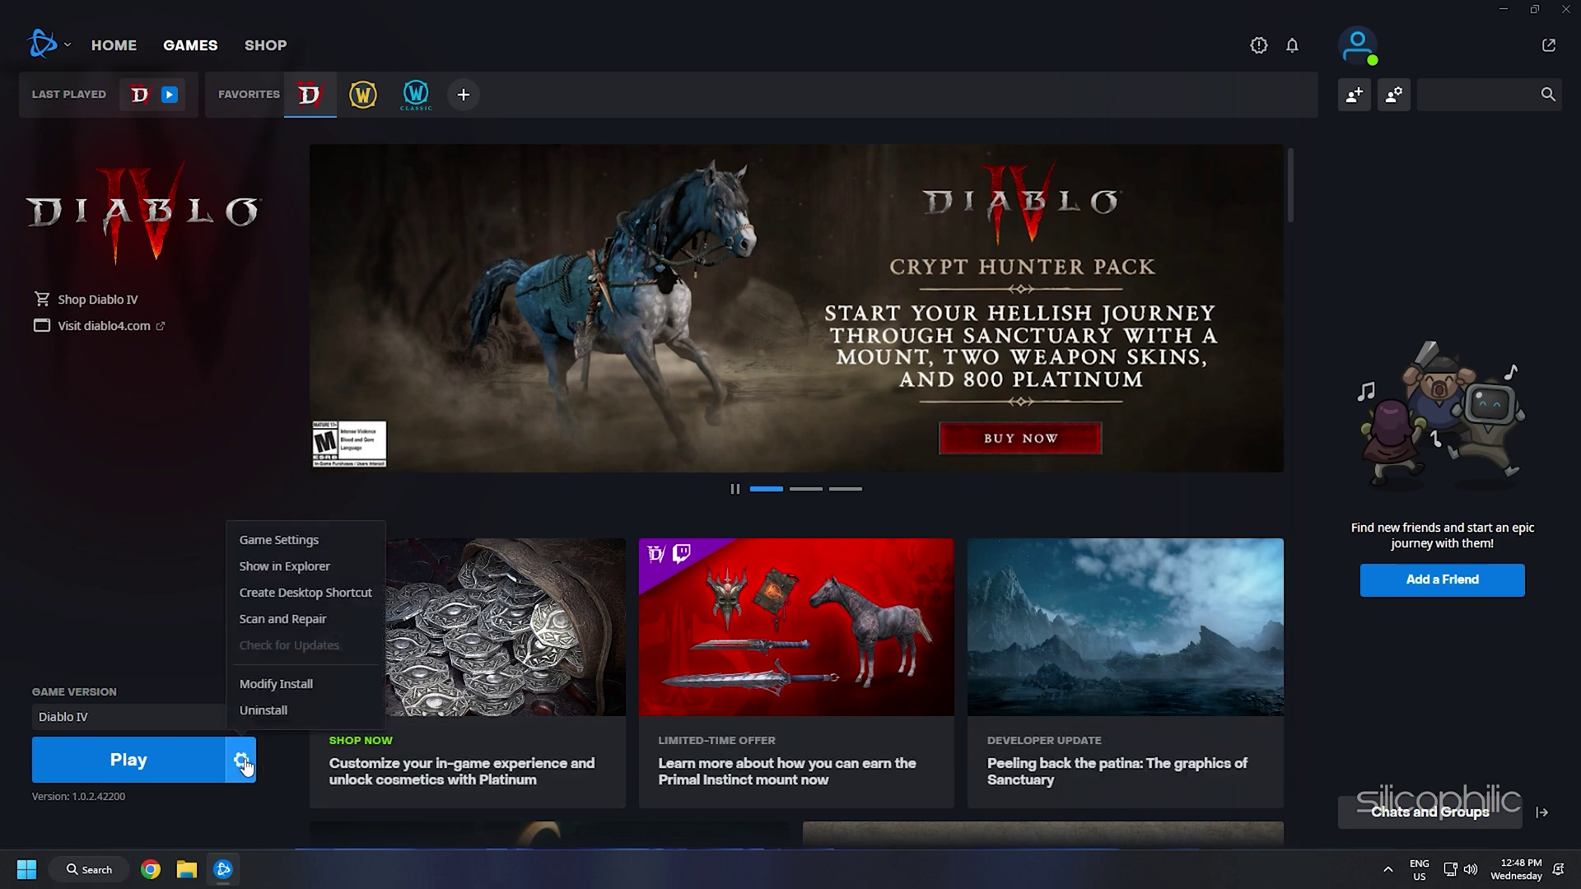
click(320, 543)
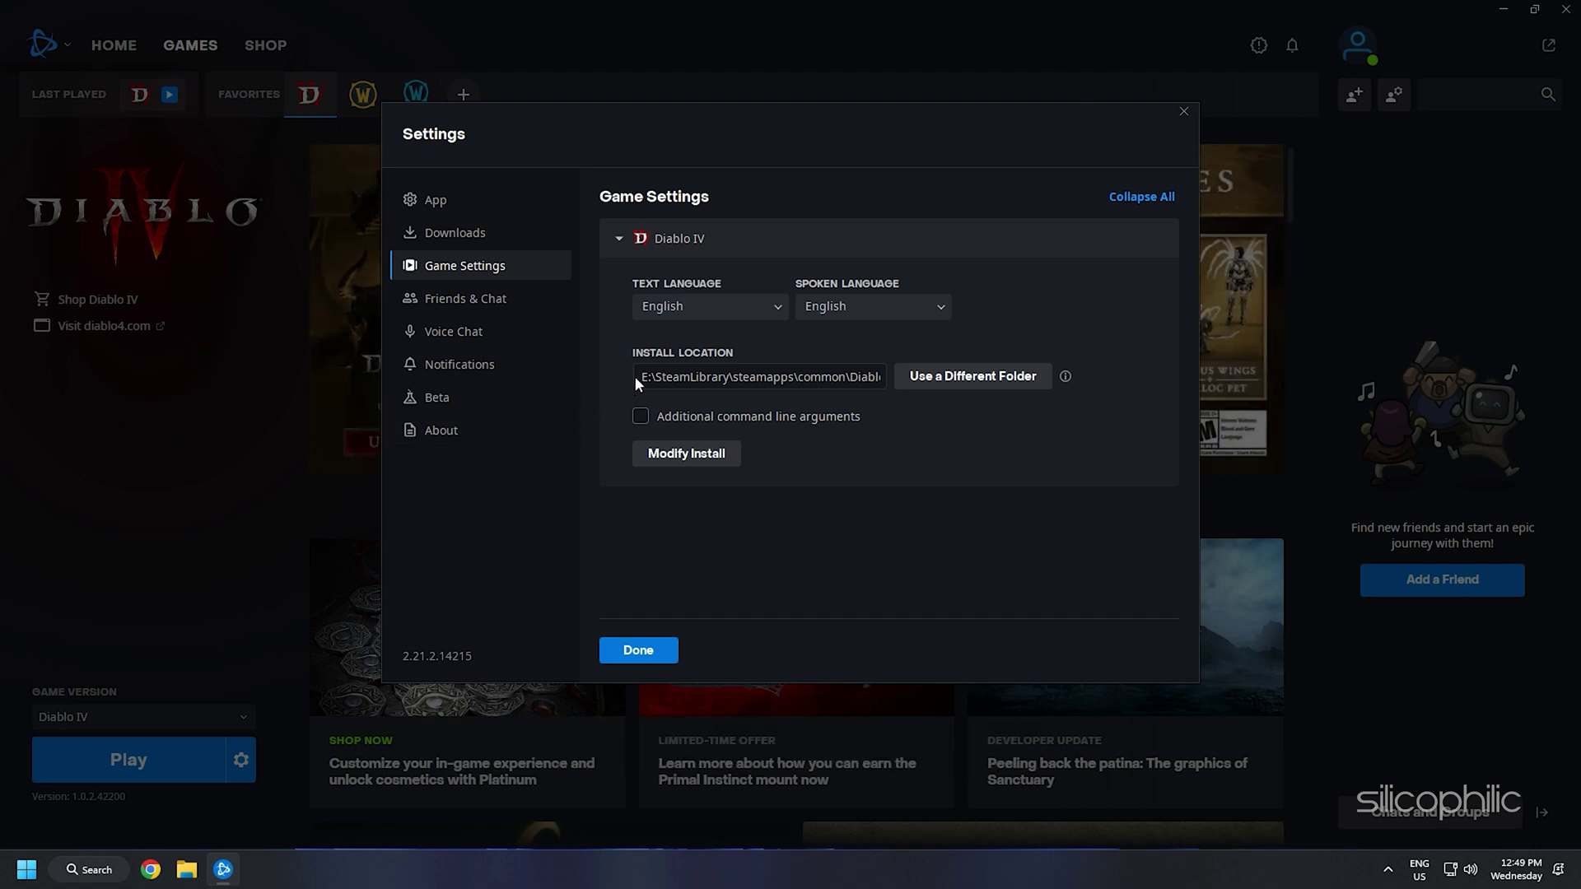
drag(641, 374, 911, 377)
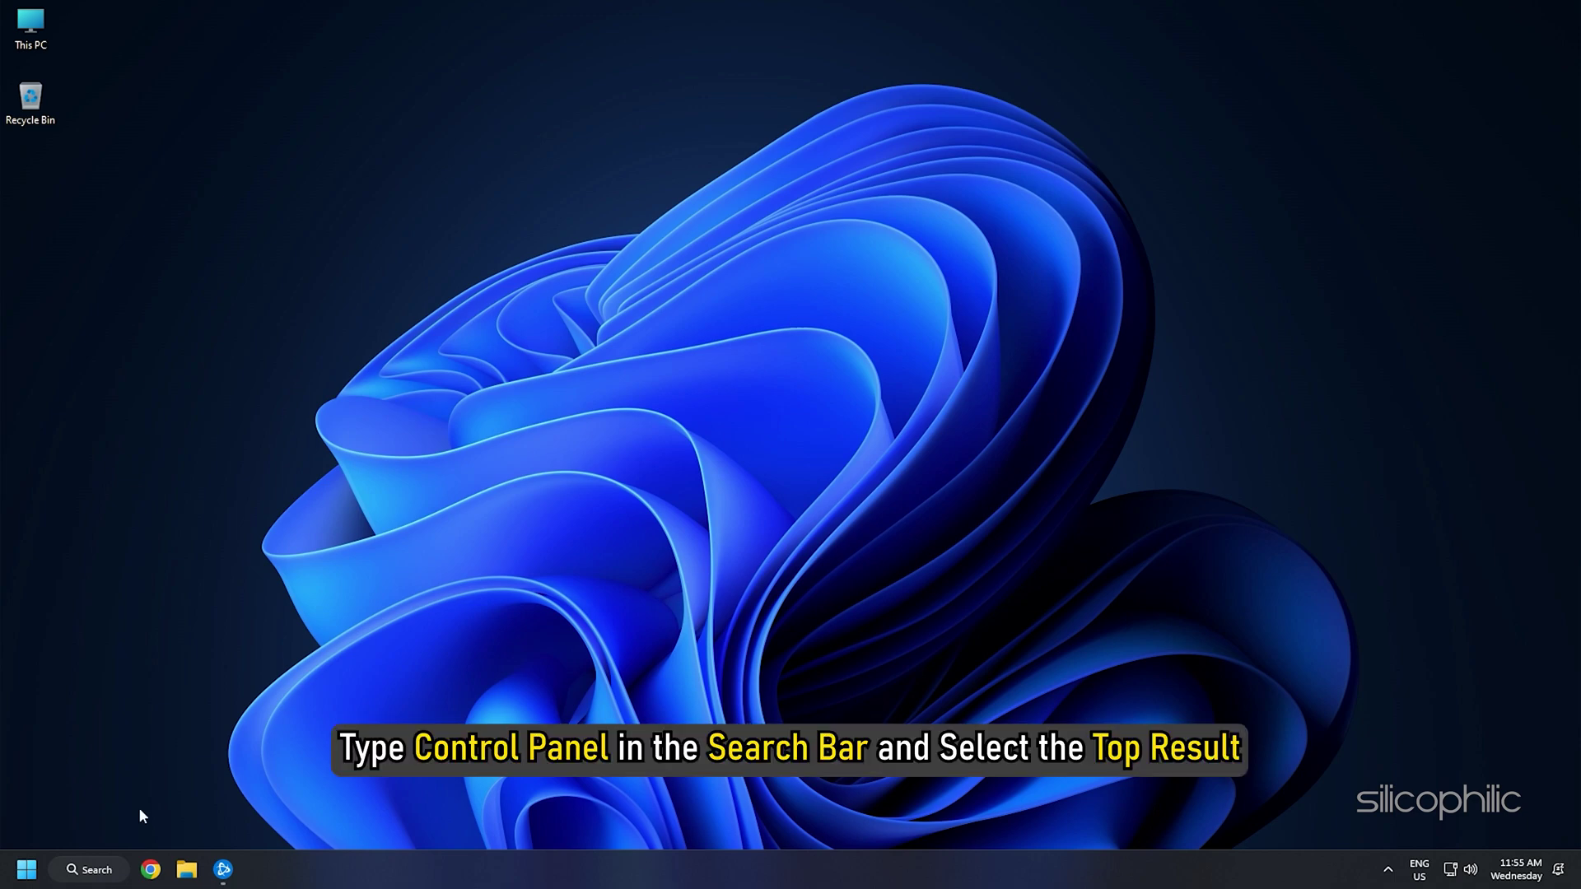
Open Control Panel through Windows search and set its view to Large icons.
click(97, 870)
text(control pane)
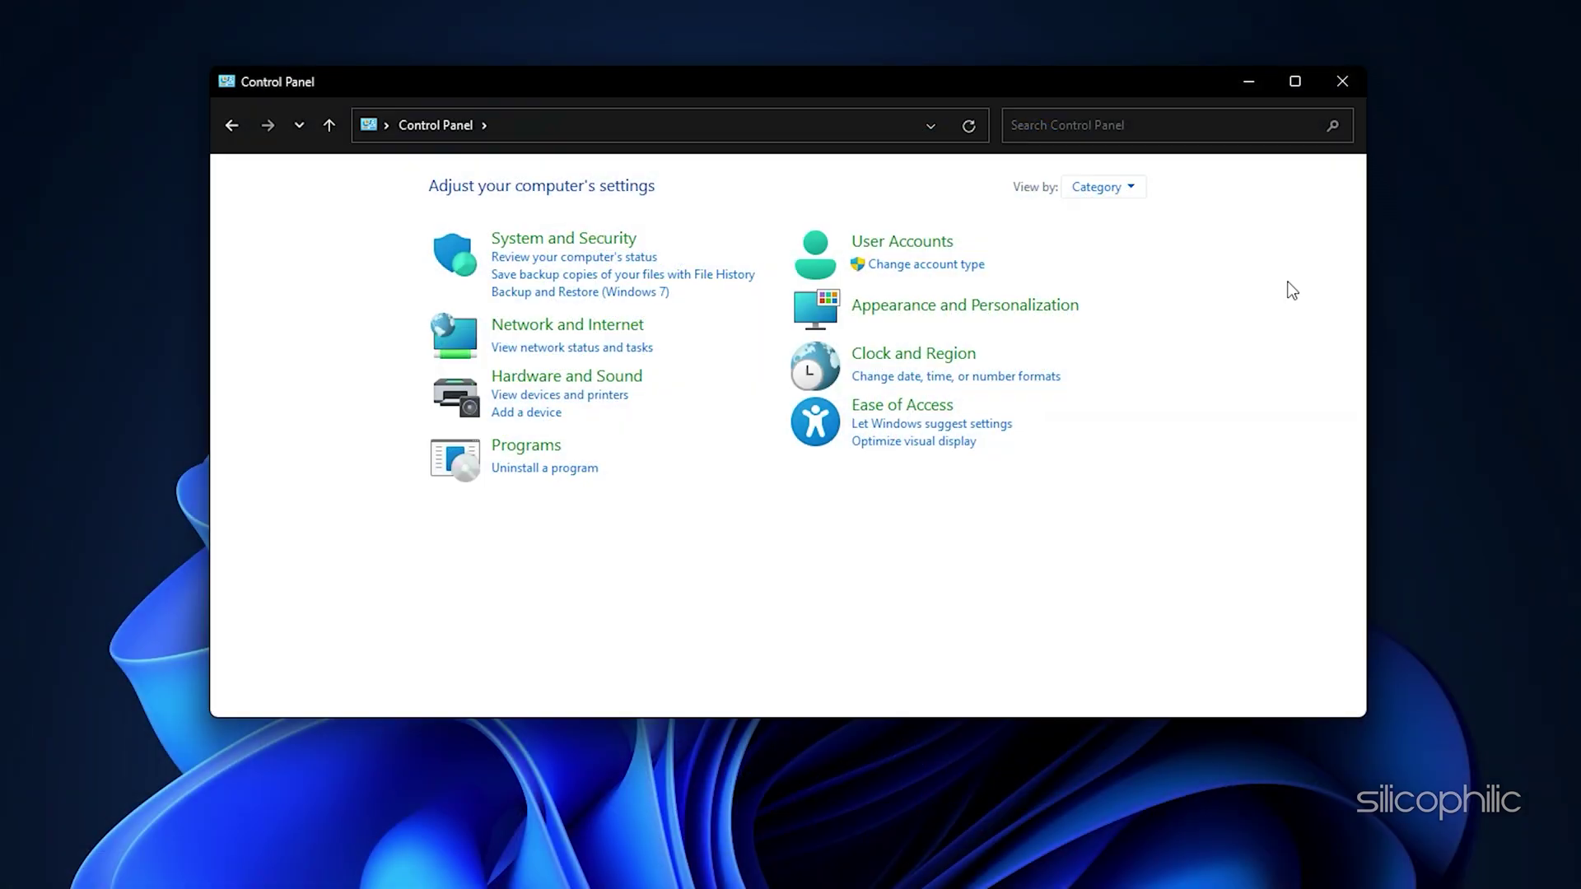
click(1100, 187)
click(1161, 252)
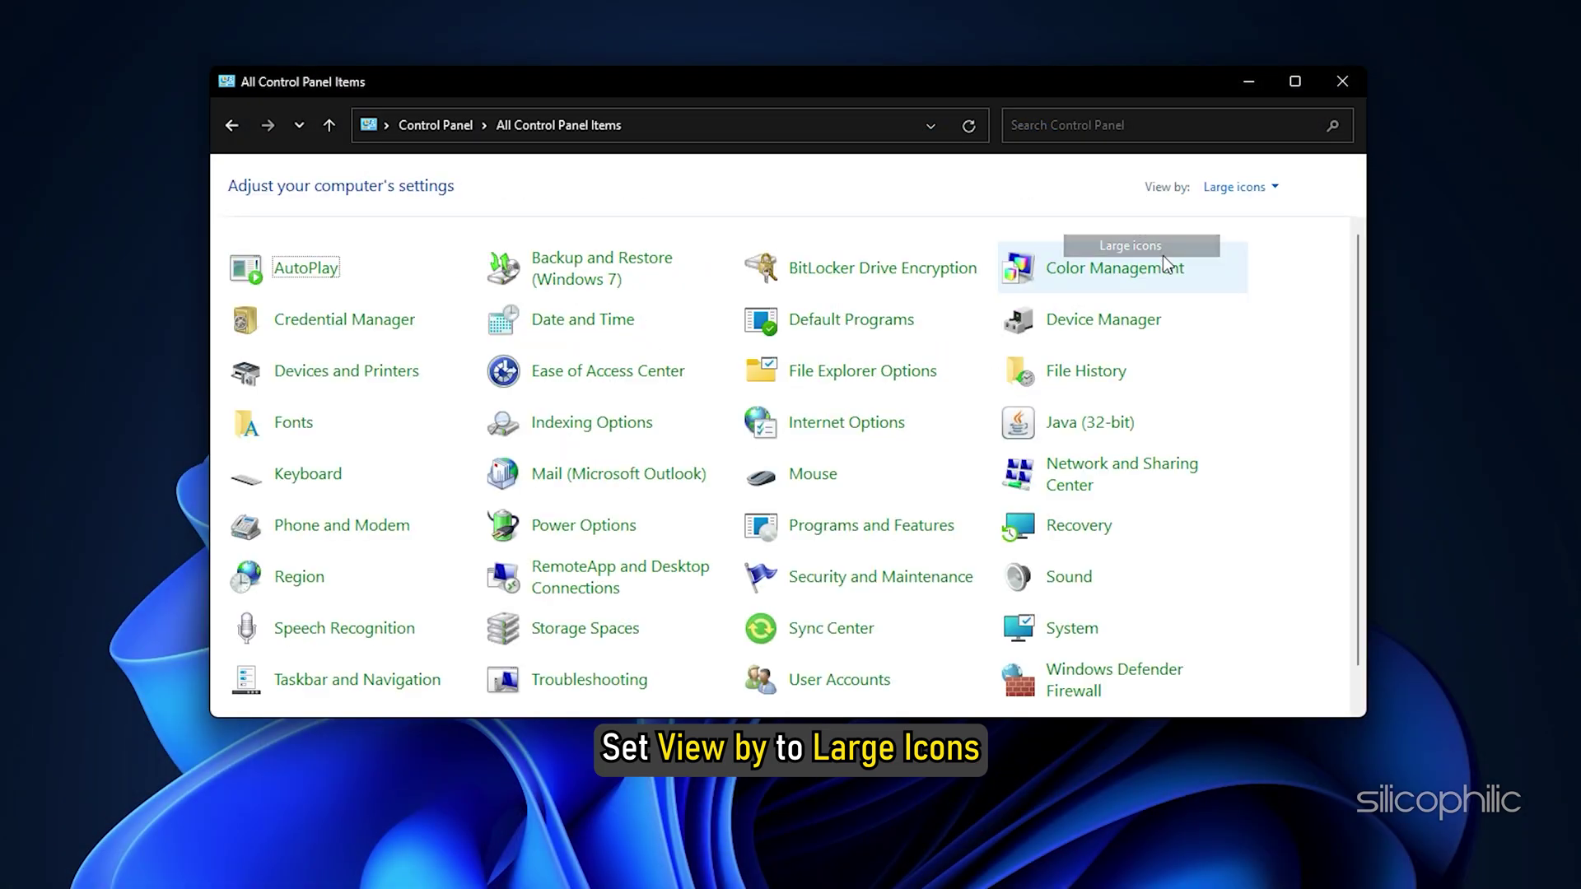
Open Power Options from Control Panel and select the High performance power plan.
click(622, 539)
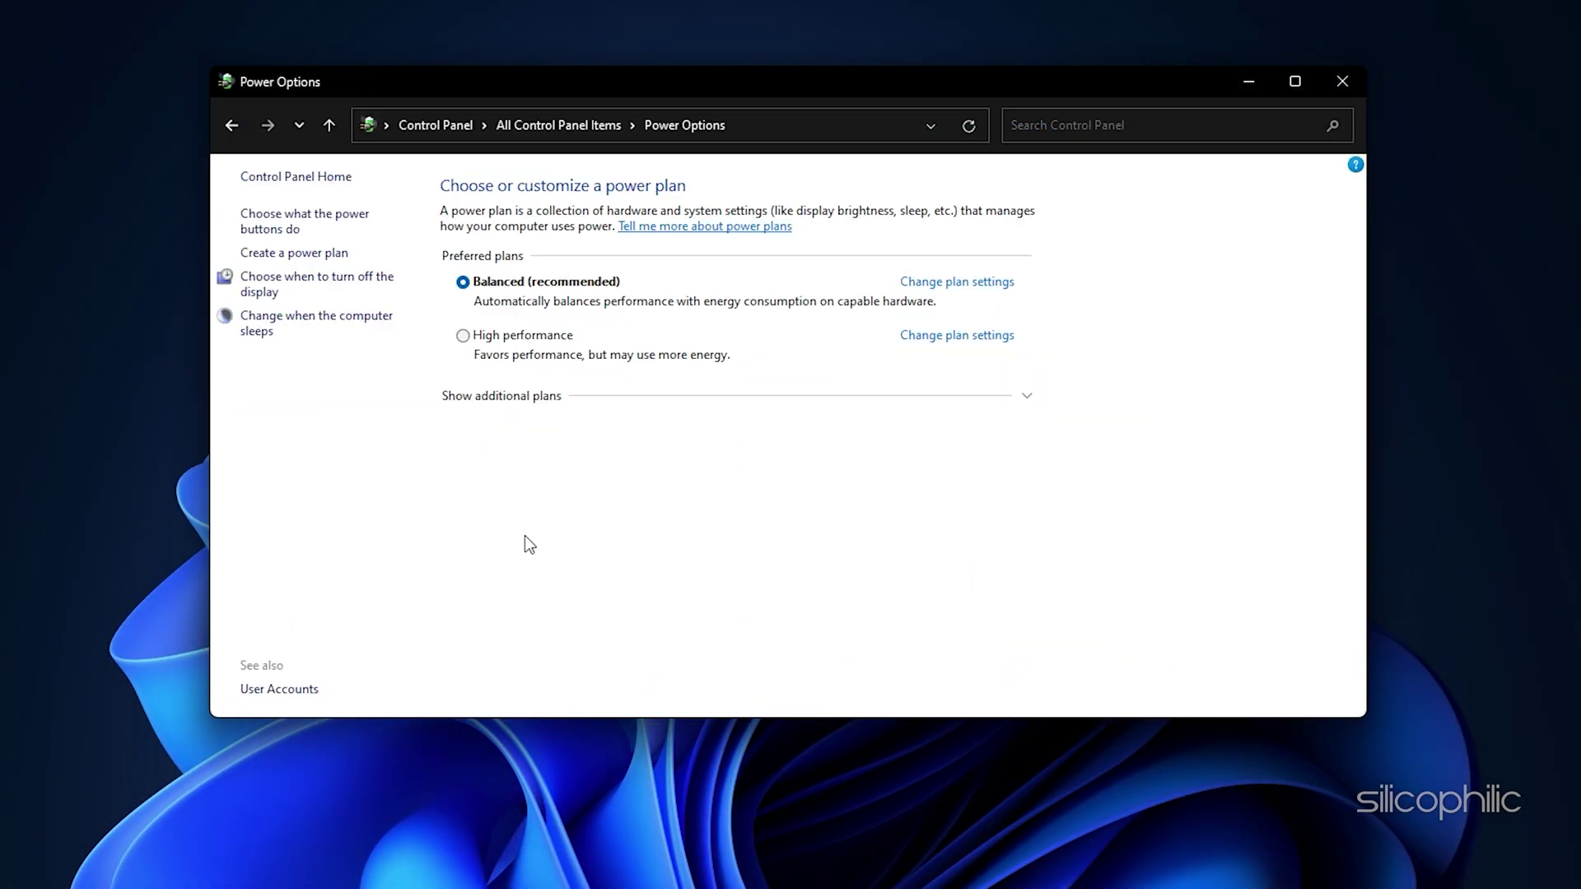
click(463, 336)
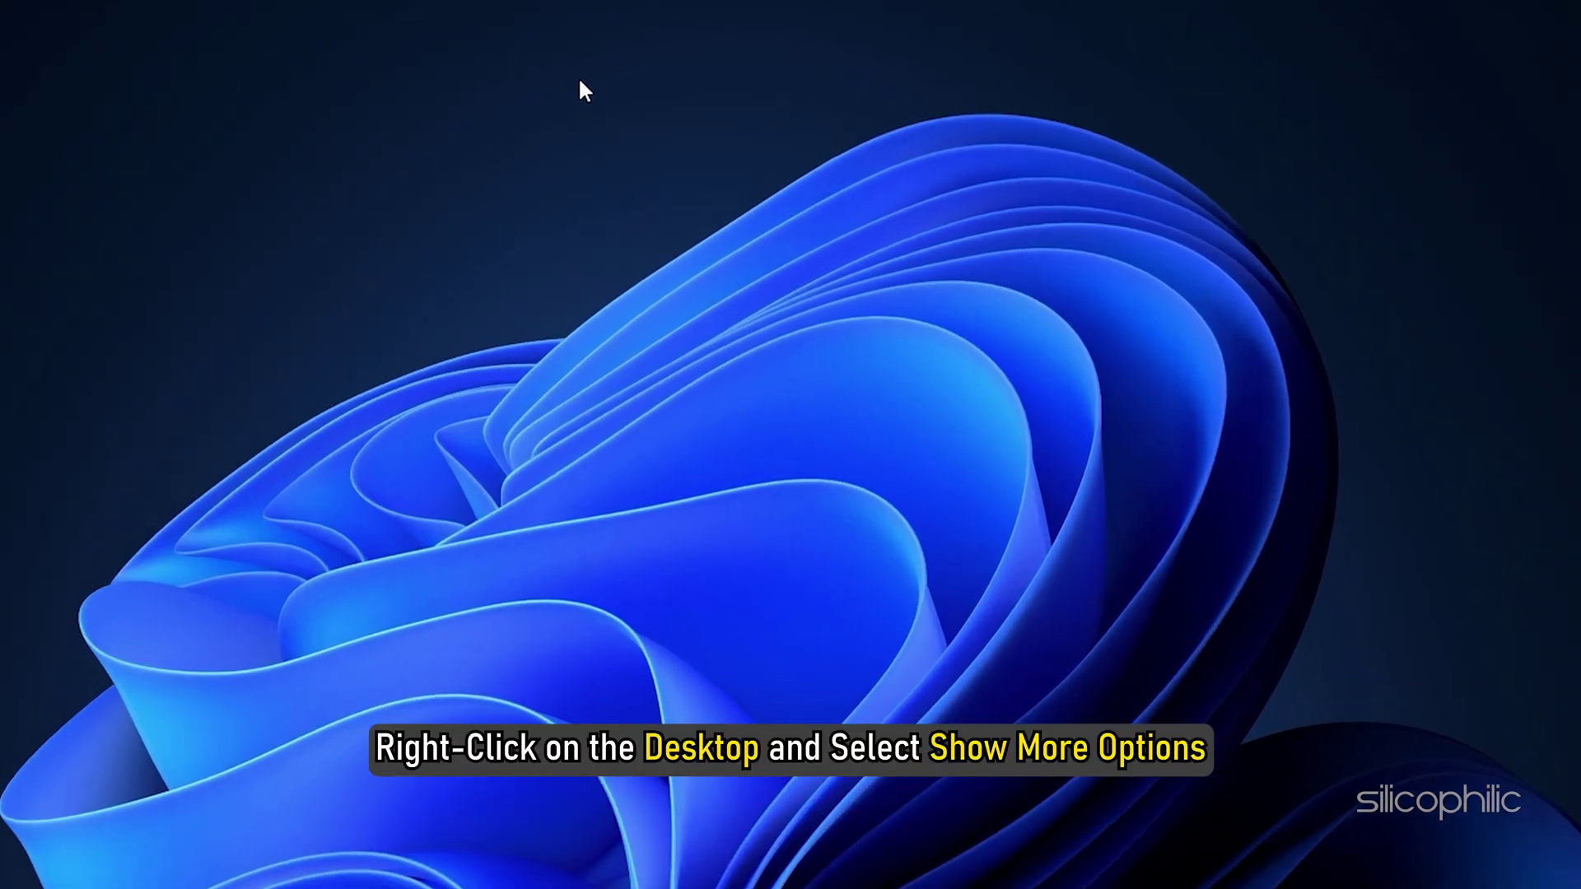
Open NVIDIA Control Panel from the desktop and display its Manage 3D settings page.
right_click(492, 70)
click(794, 484)
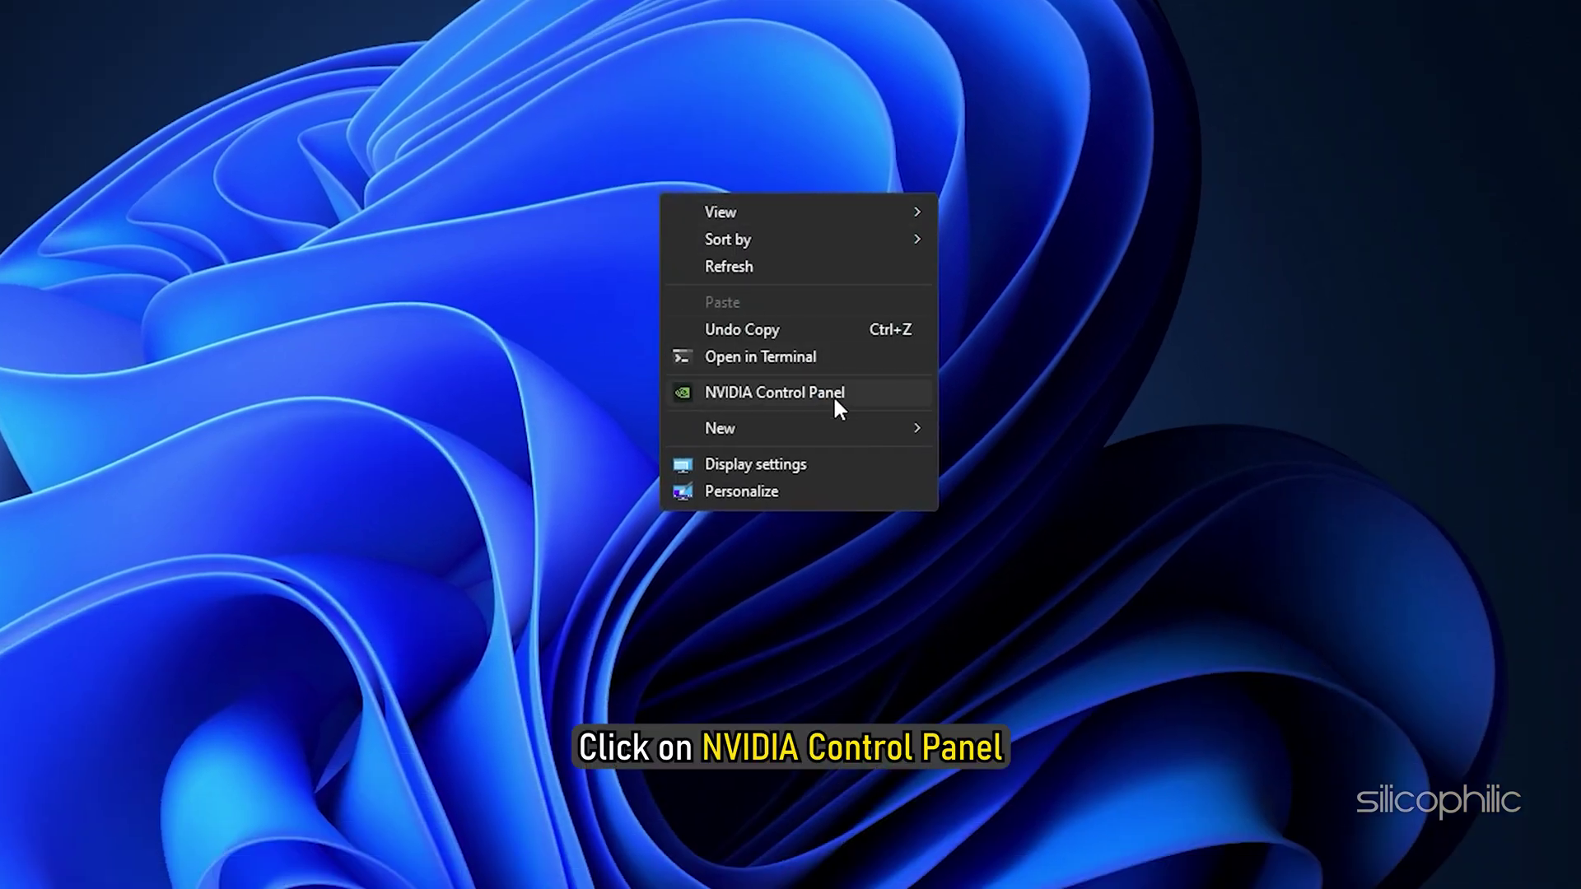
click(873, 395)
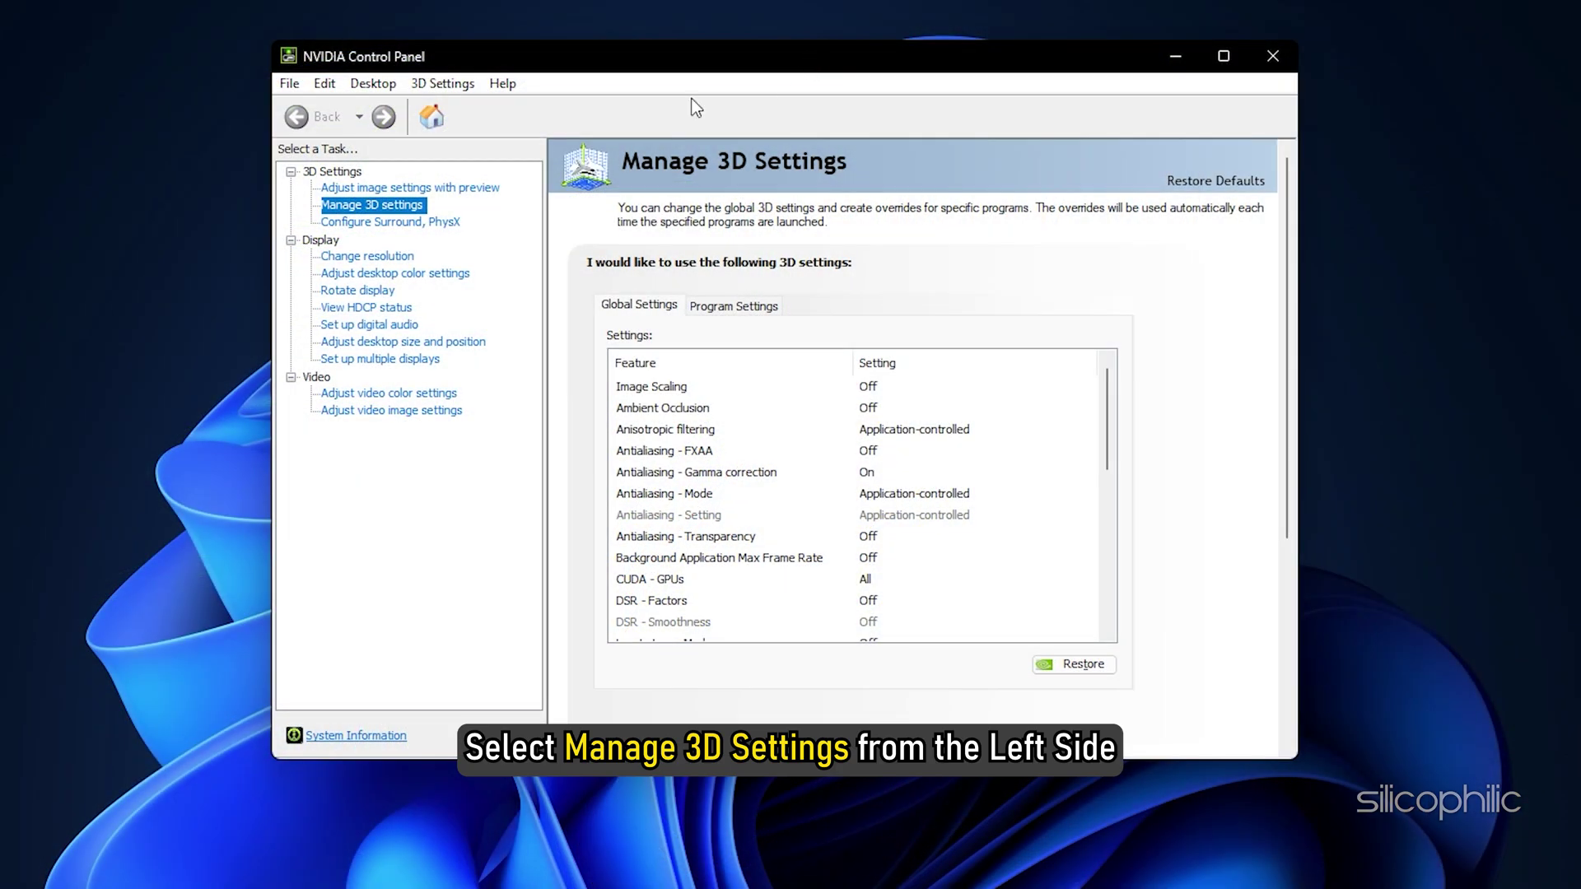
click(415, 208)
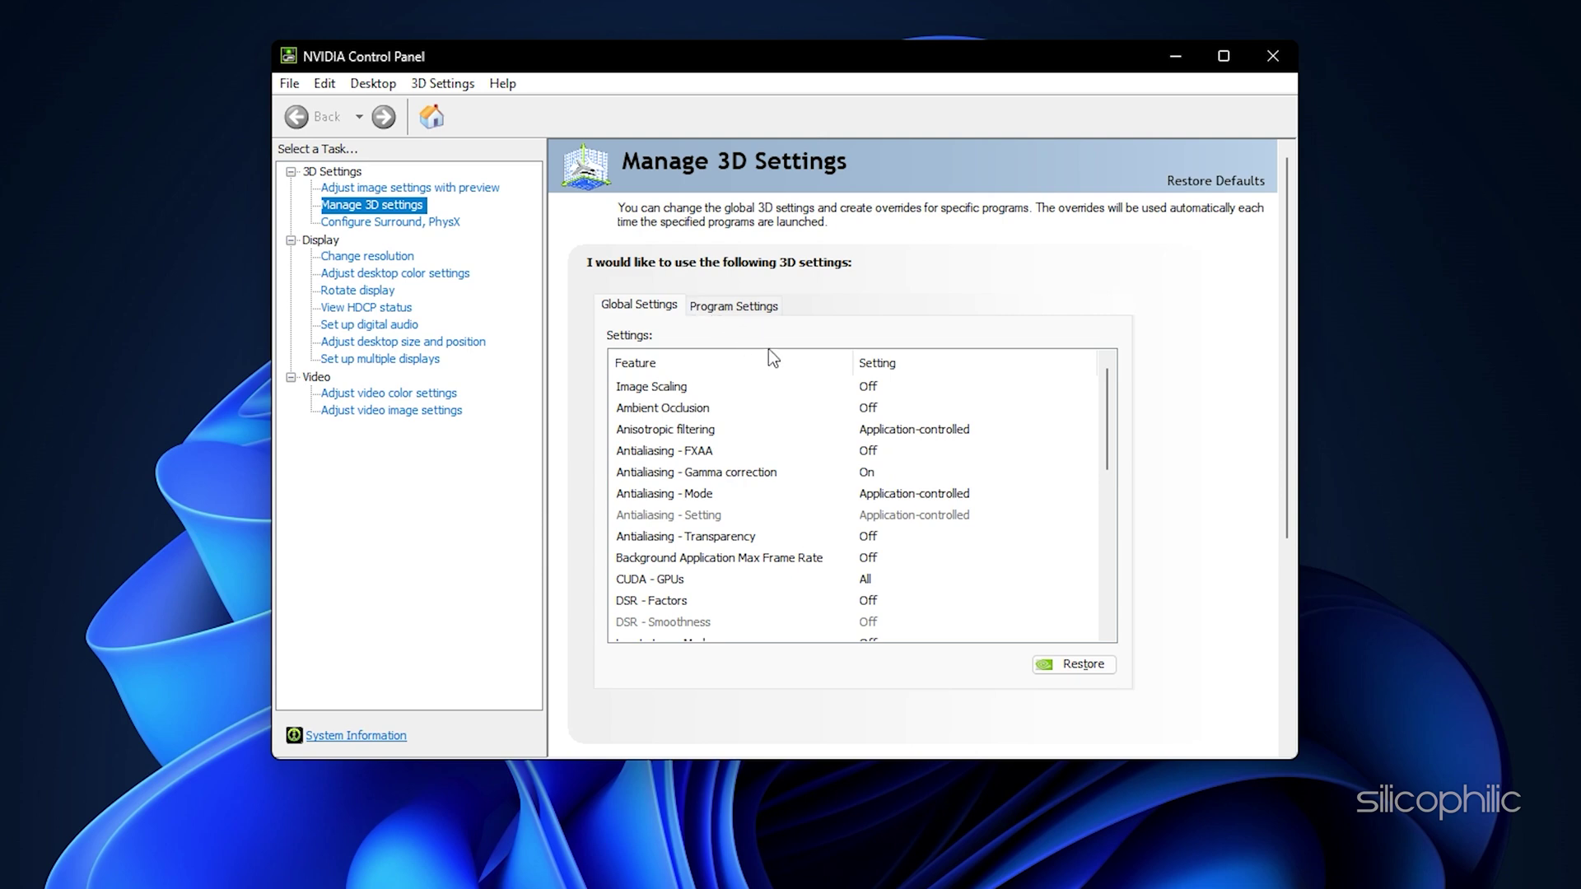
Set the global Shader Cache Size to Unlimited and apply the change.
scroll(941, 473, down, 4)
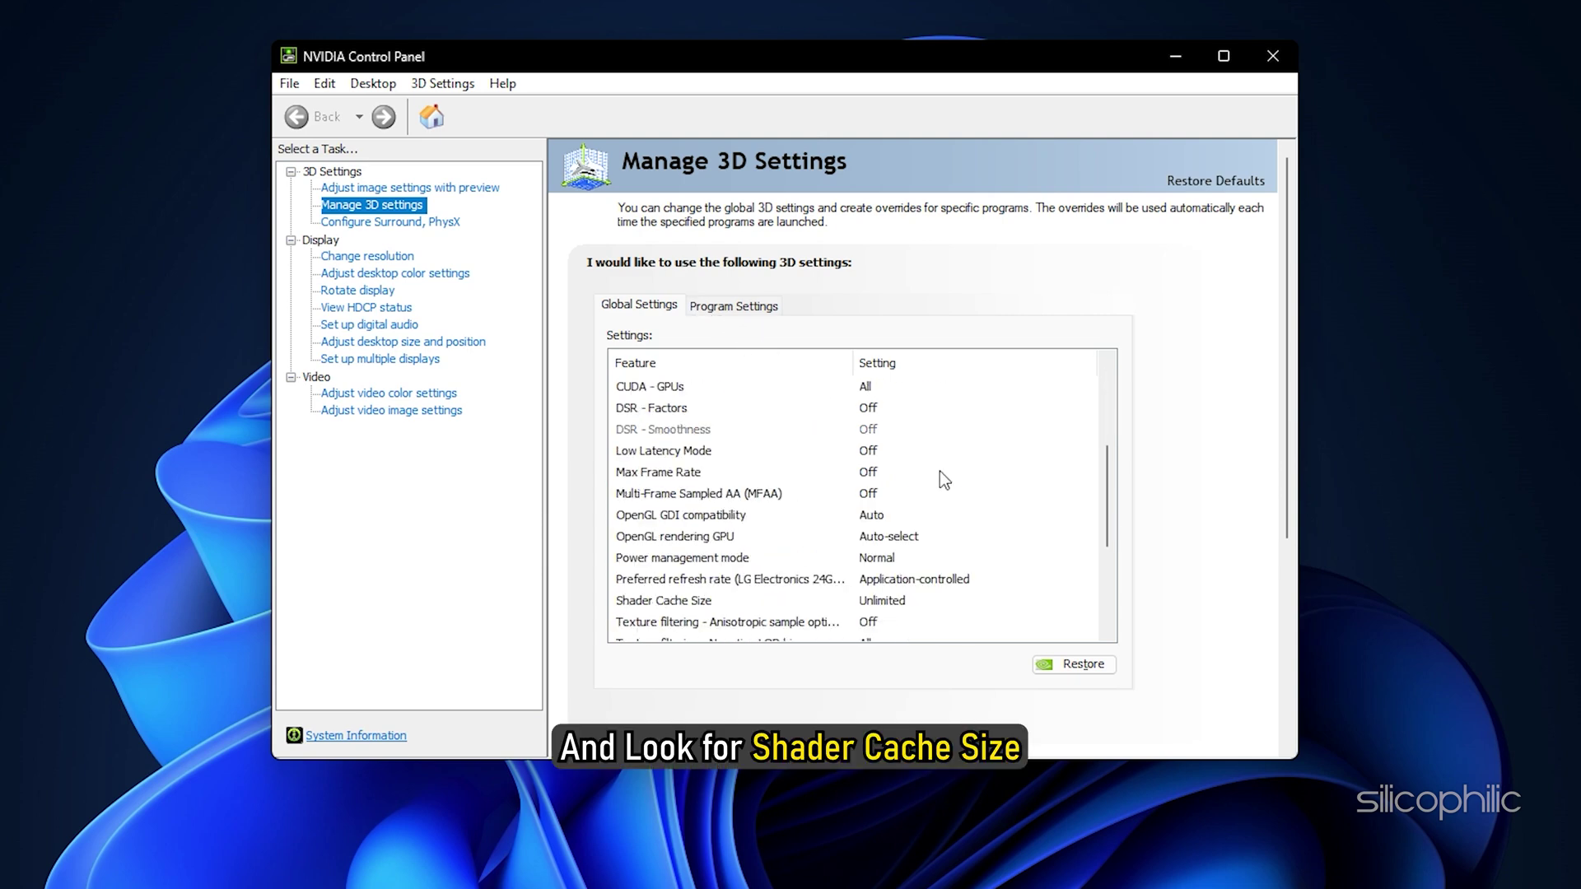
scroll(940, 471, down, 1)
click(820, 476)
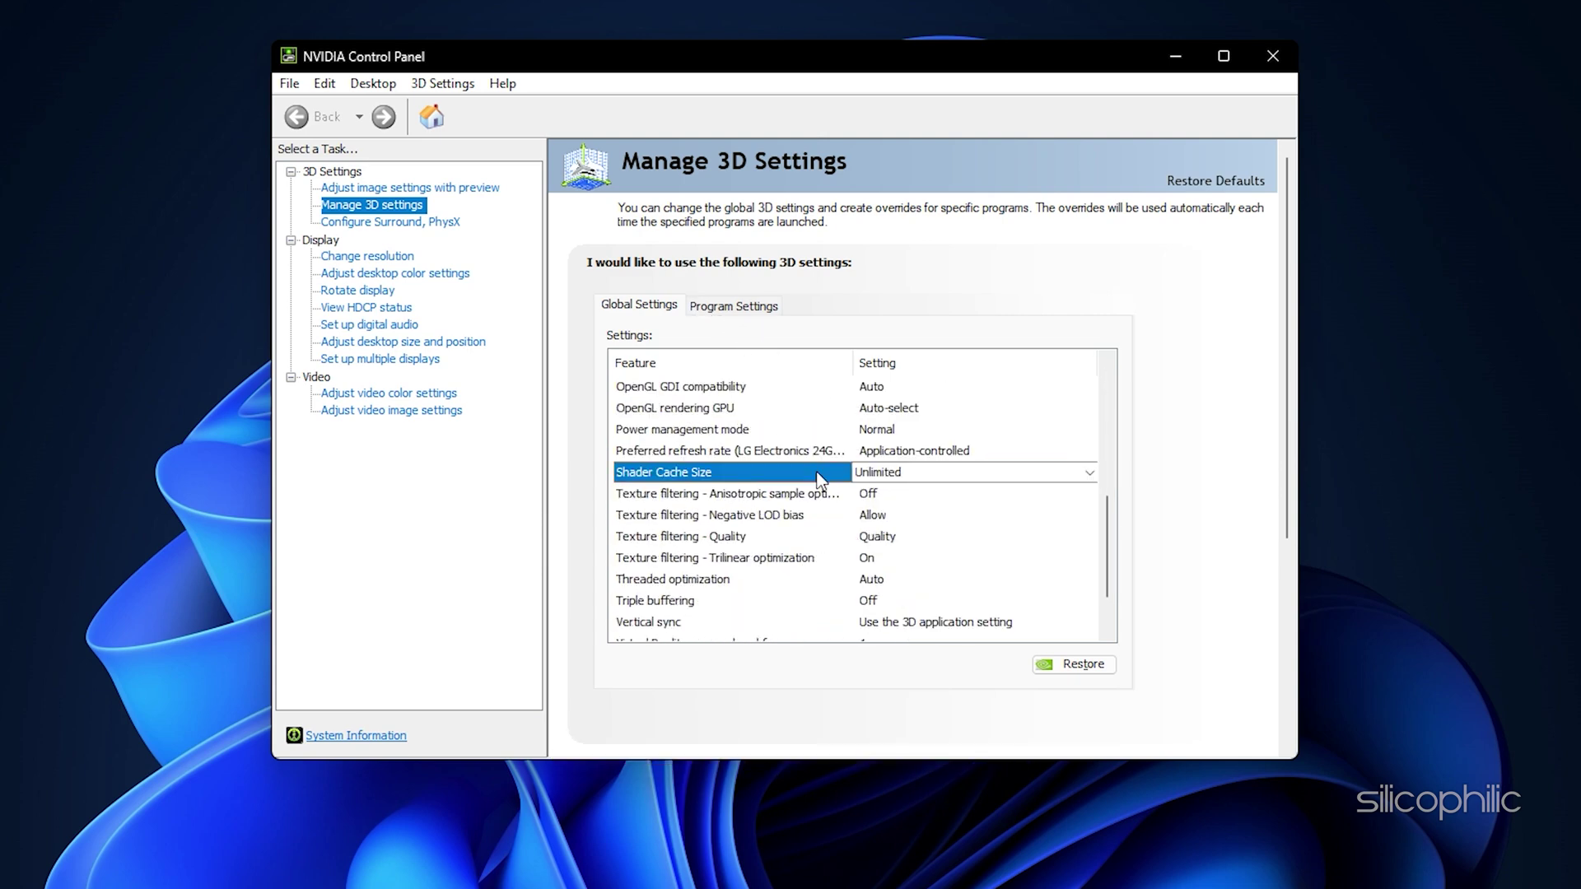
click(905, 476)
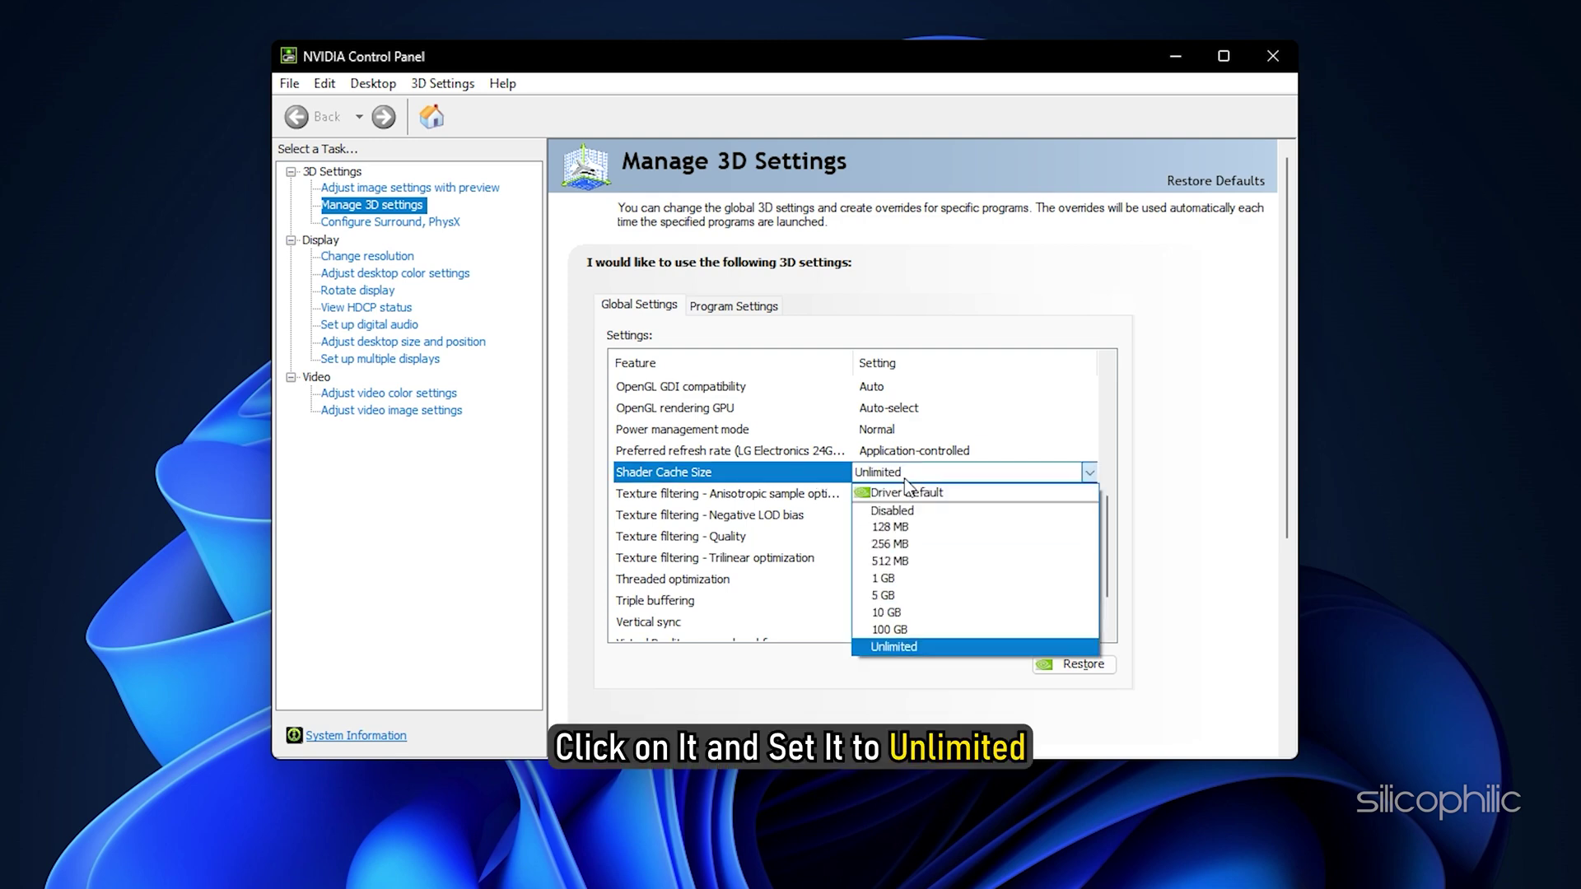
click(927, 650)
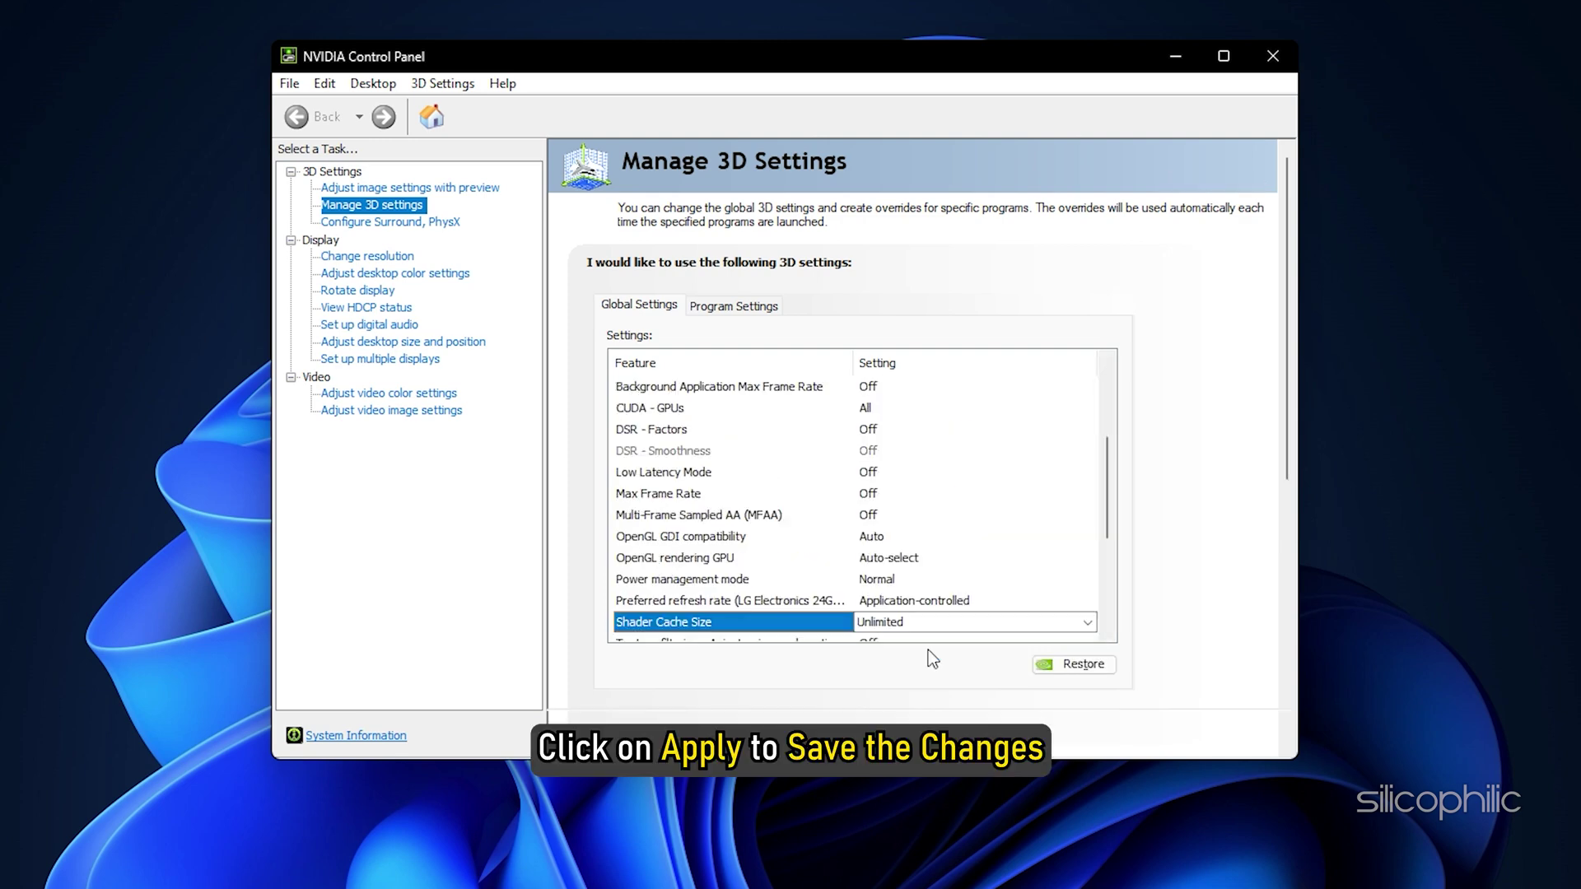
click(1156, 739)
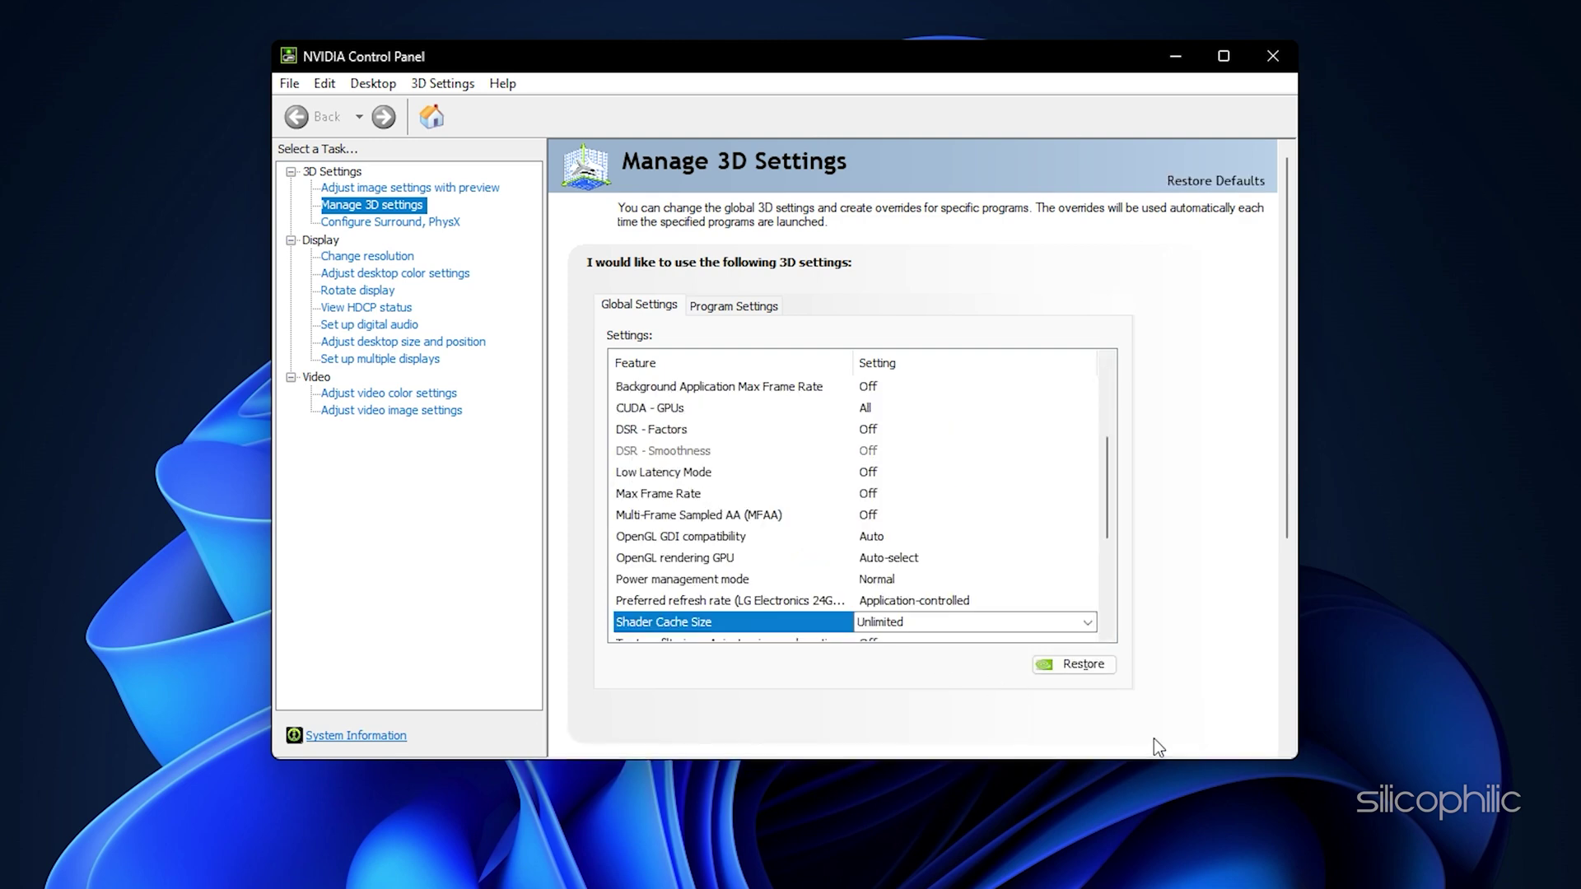
Add Diablo IV.exe from E:\SteamLibrary\steamapps\common\Diablo IV to the program-specific 3D settings.
click(410, 207)
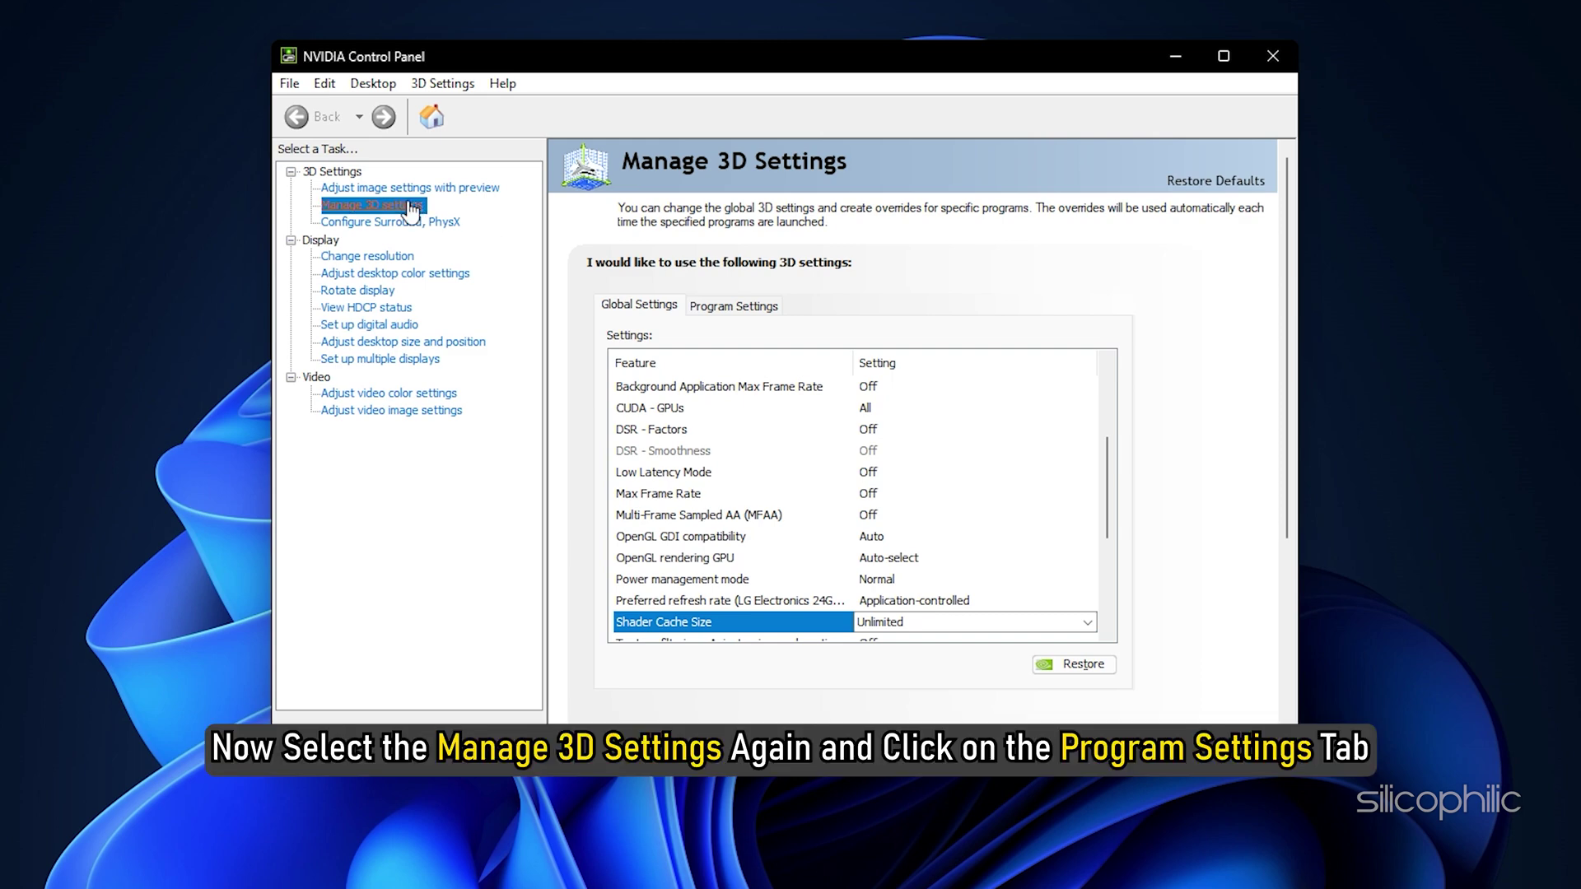
click(778, 310)
click(883, 360)
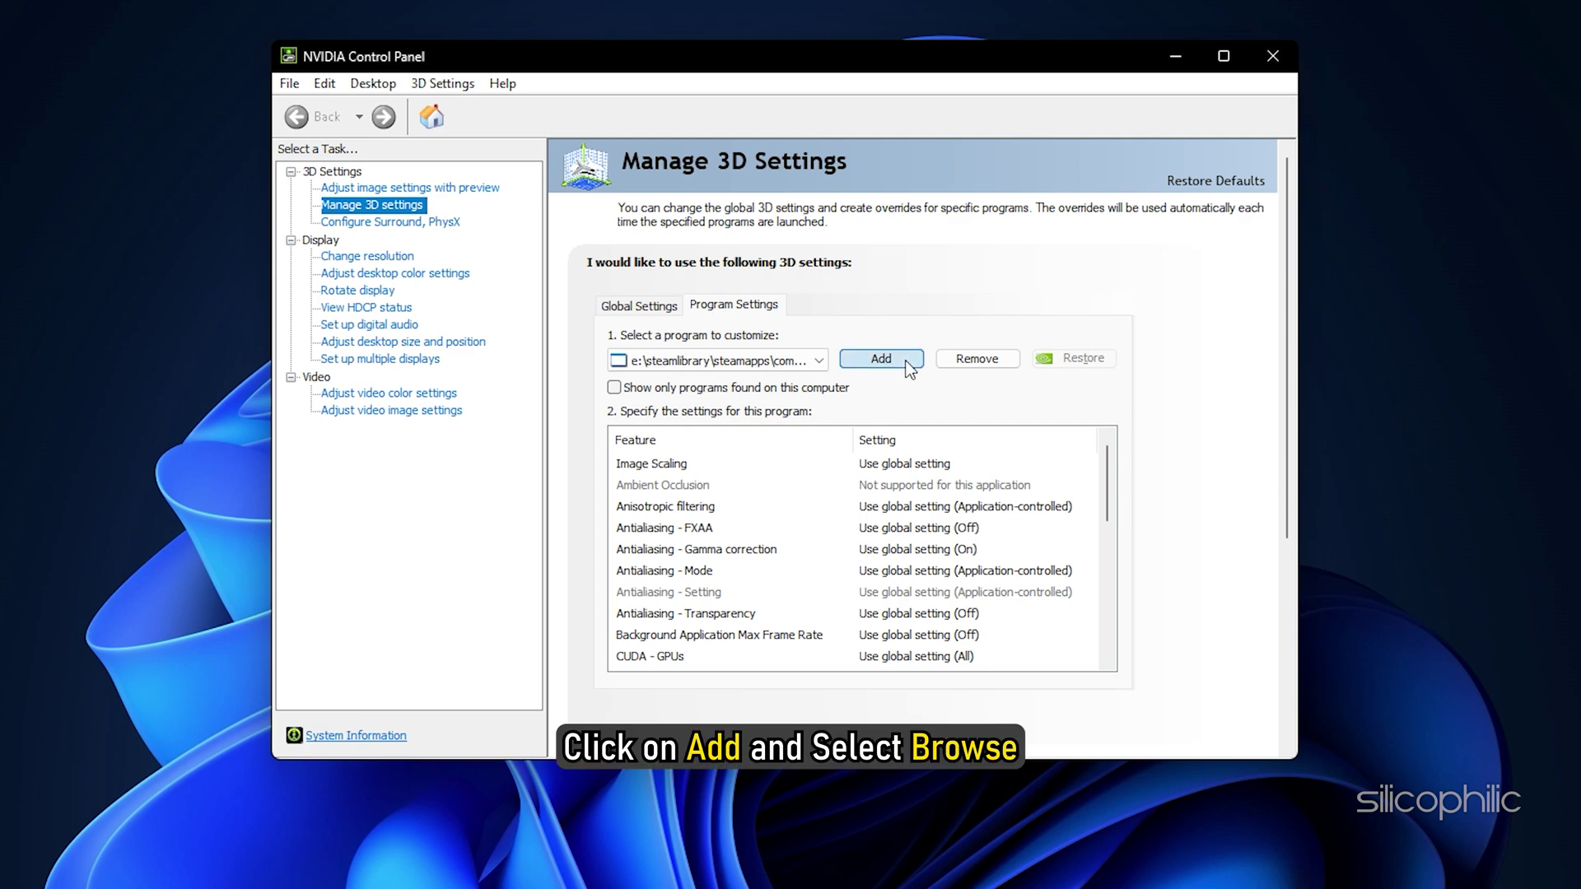
click(1017, 602)
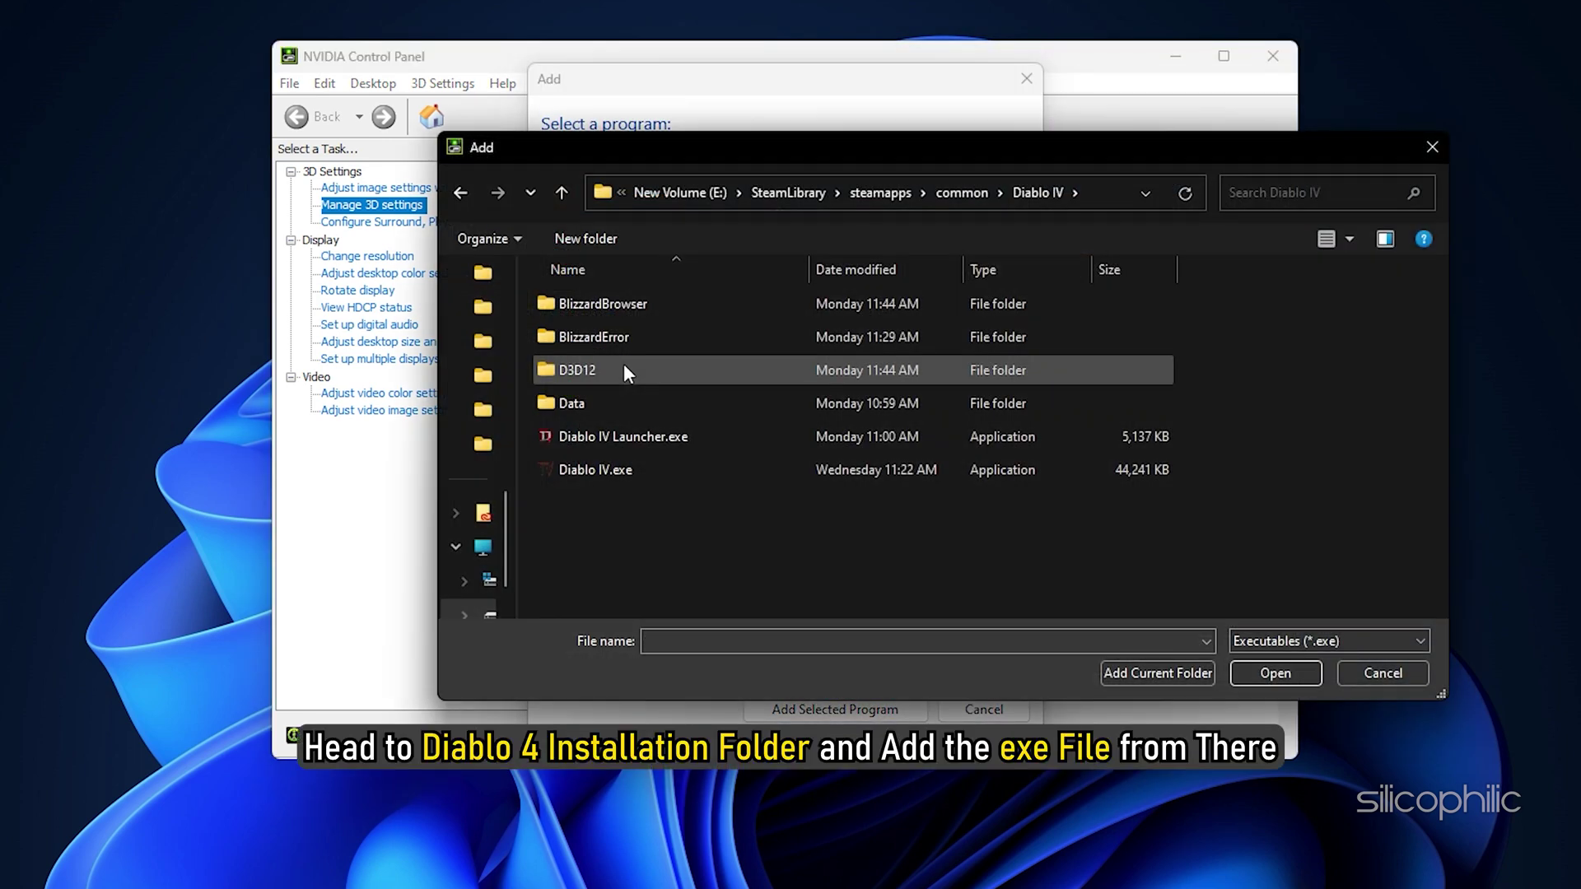
click(626, 477)
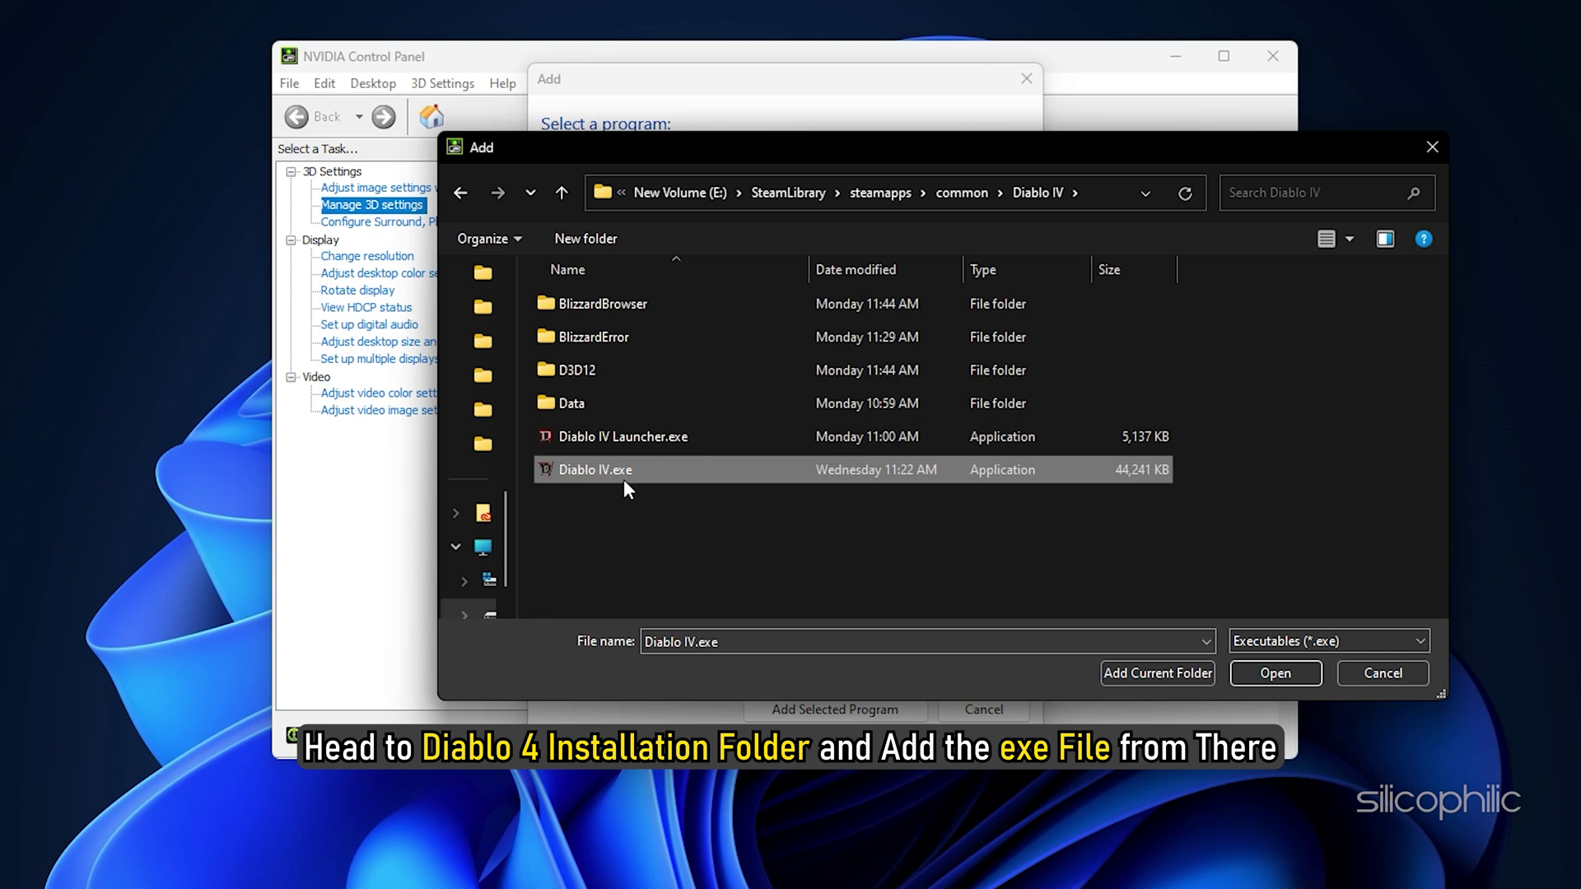
click(1318, 673)
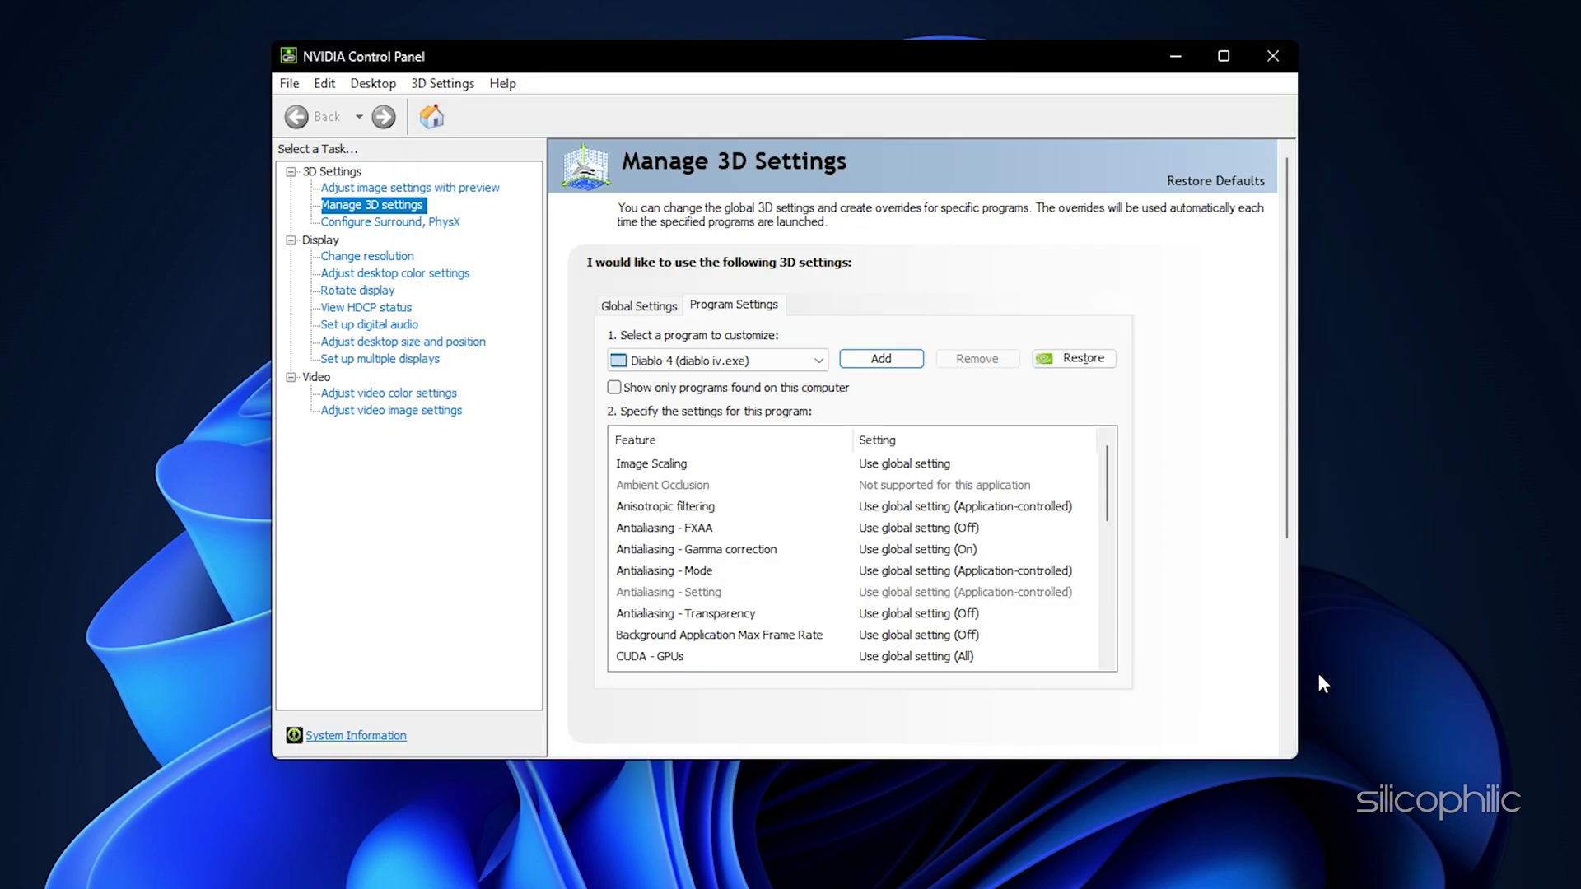
Set the OpenGL rendering GPU for Diablo 4 to NVIDIA GeForce RTX 3070.
scroll(992, 596, down, 3)
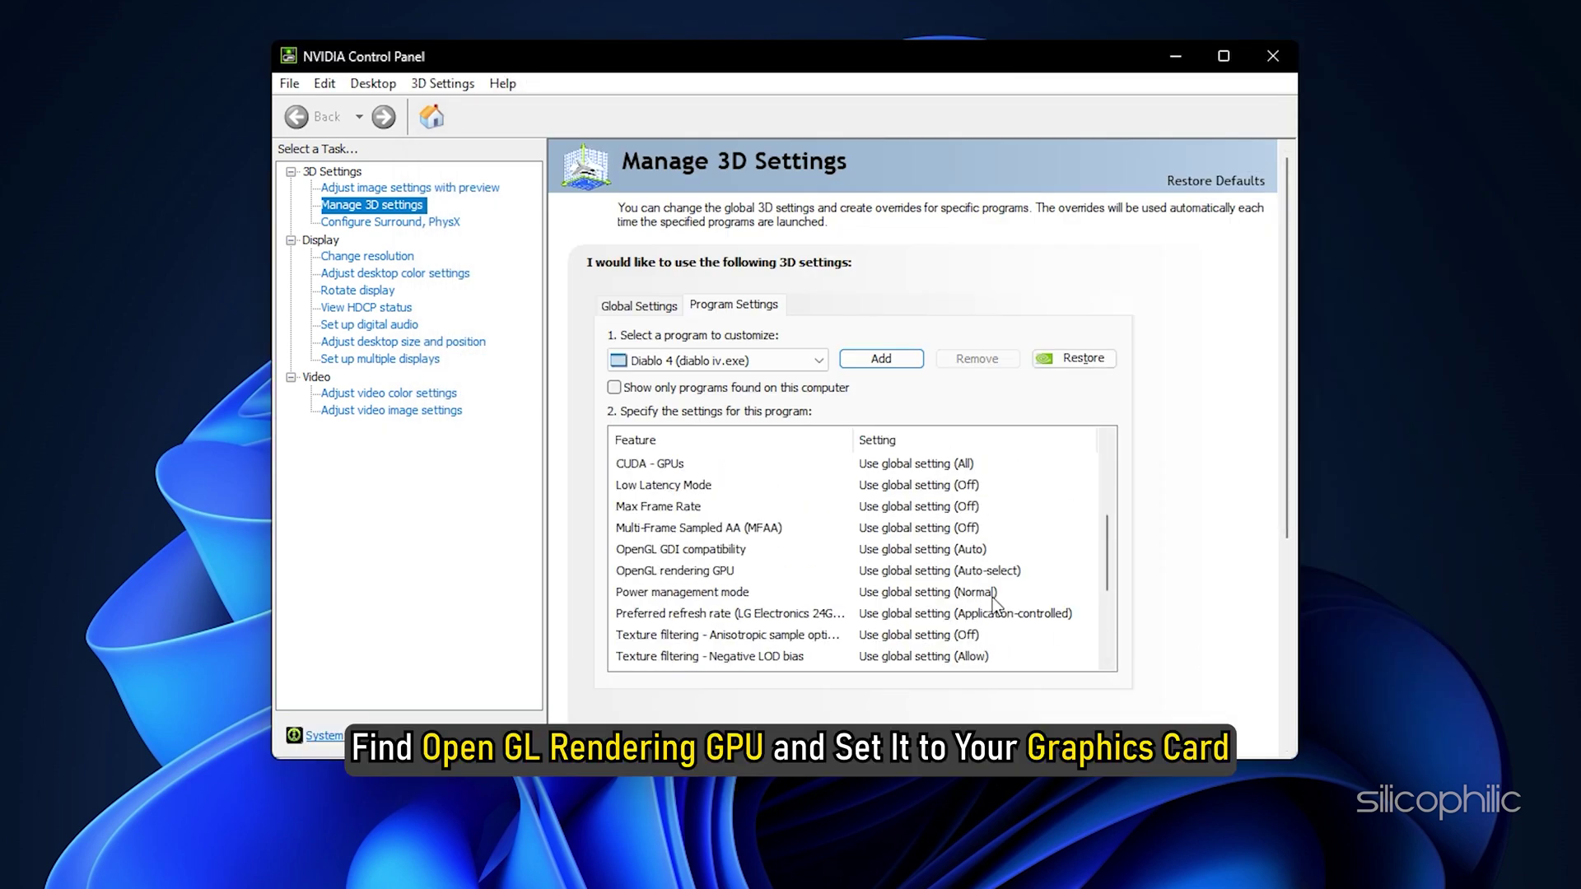
click(956, 572)
click(1036, 573)
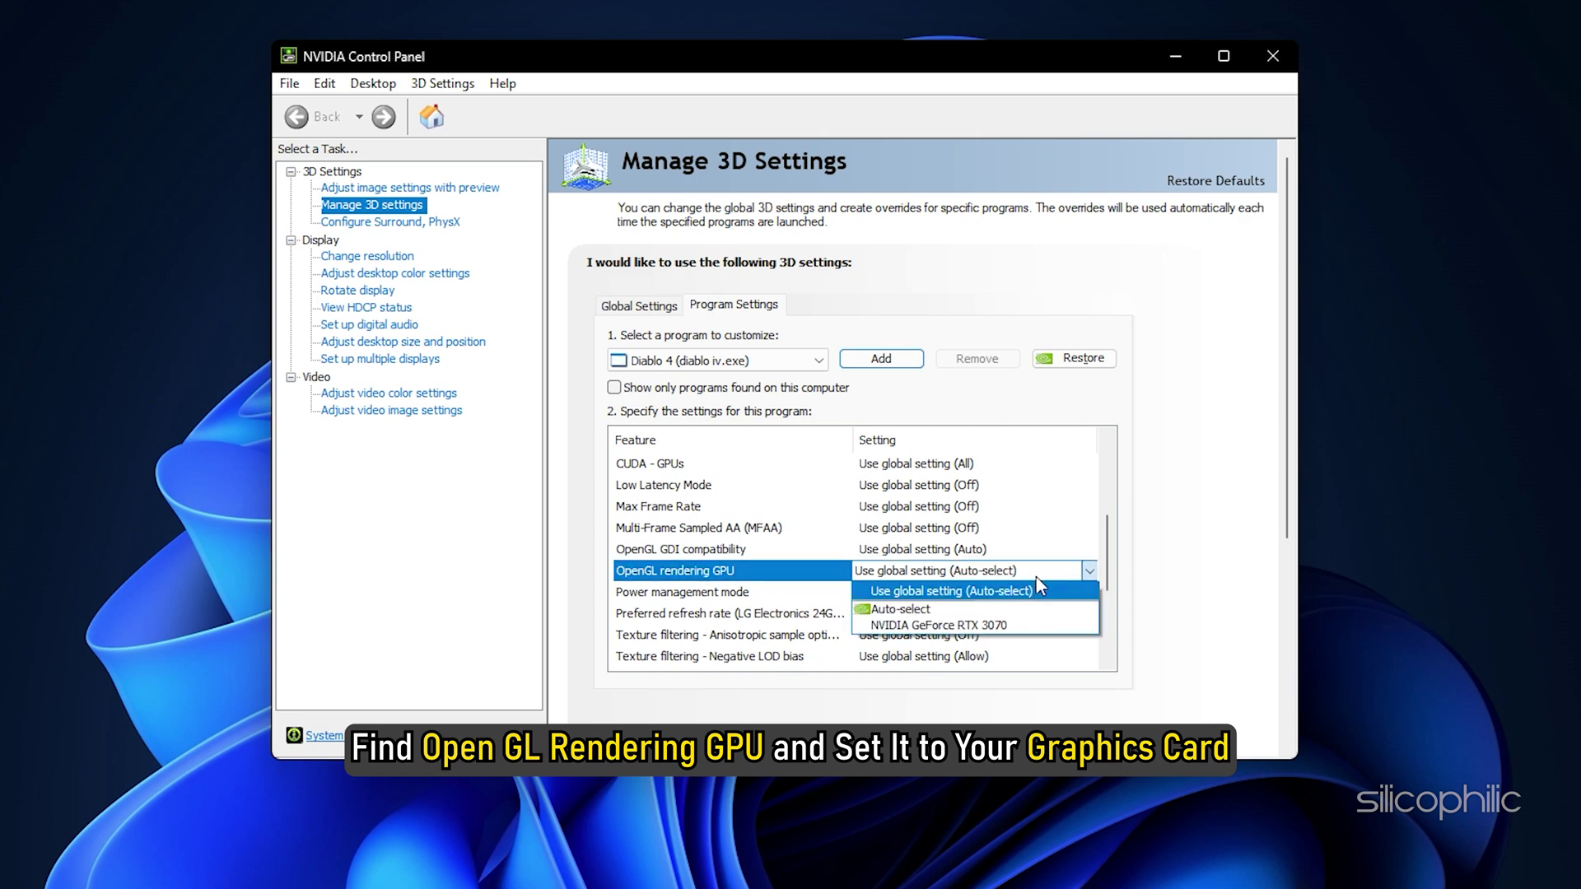
click(1015, 624)
Set the power management mode for Diablo 4 to Prefer maximum performance.
scroll(1015, 624, down, 2)
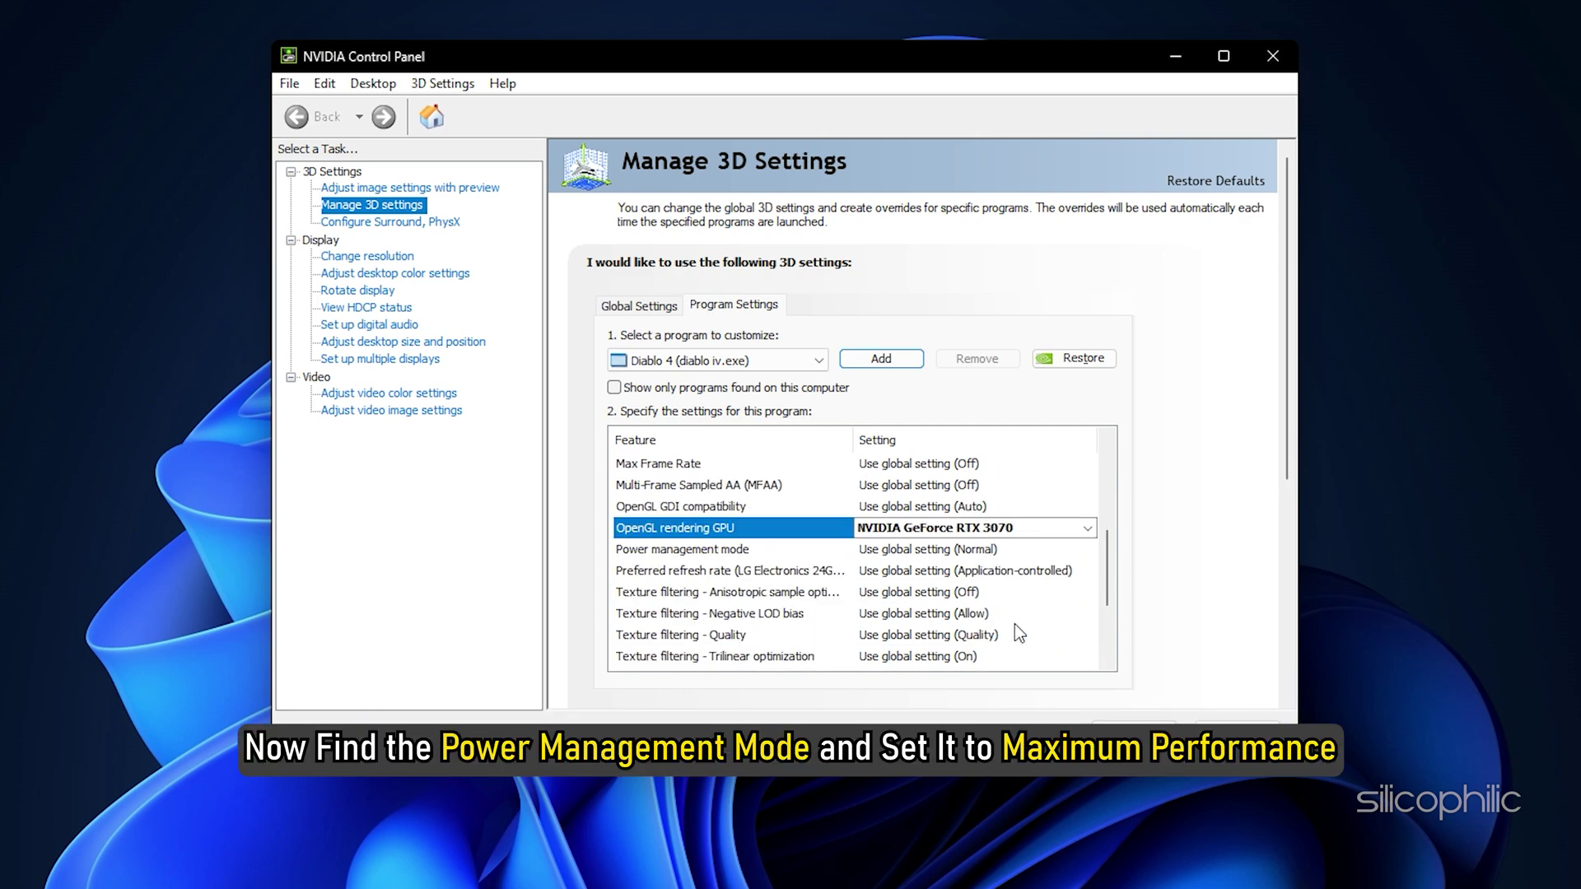
click(828, 549)
click(1001, 551)
click(993, 605)
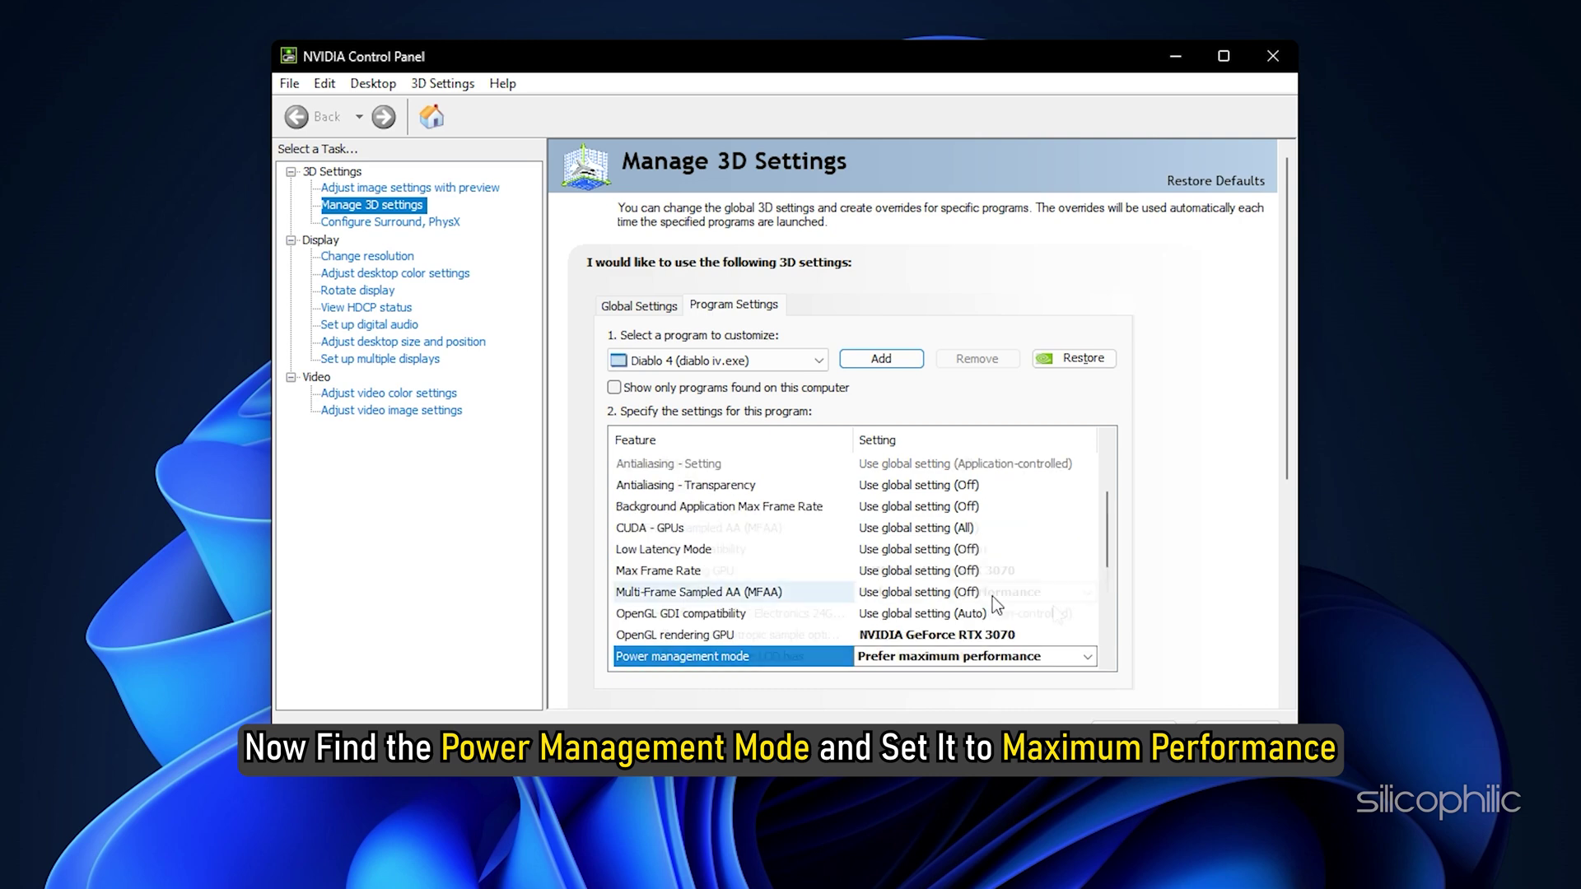
Set Vertical sync for Diablo 4 to Adaptive and apply the program settings.
scroll(1039, 626, down, 4)
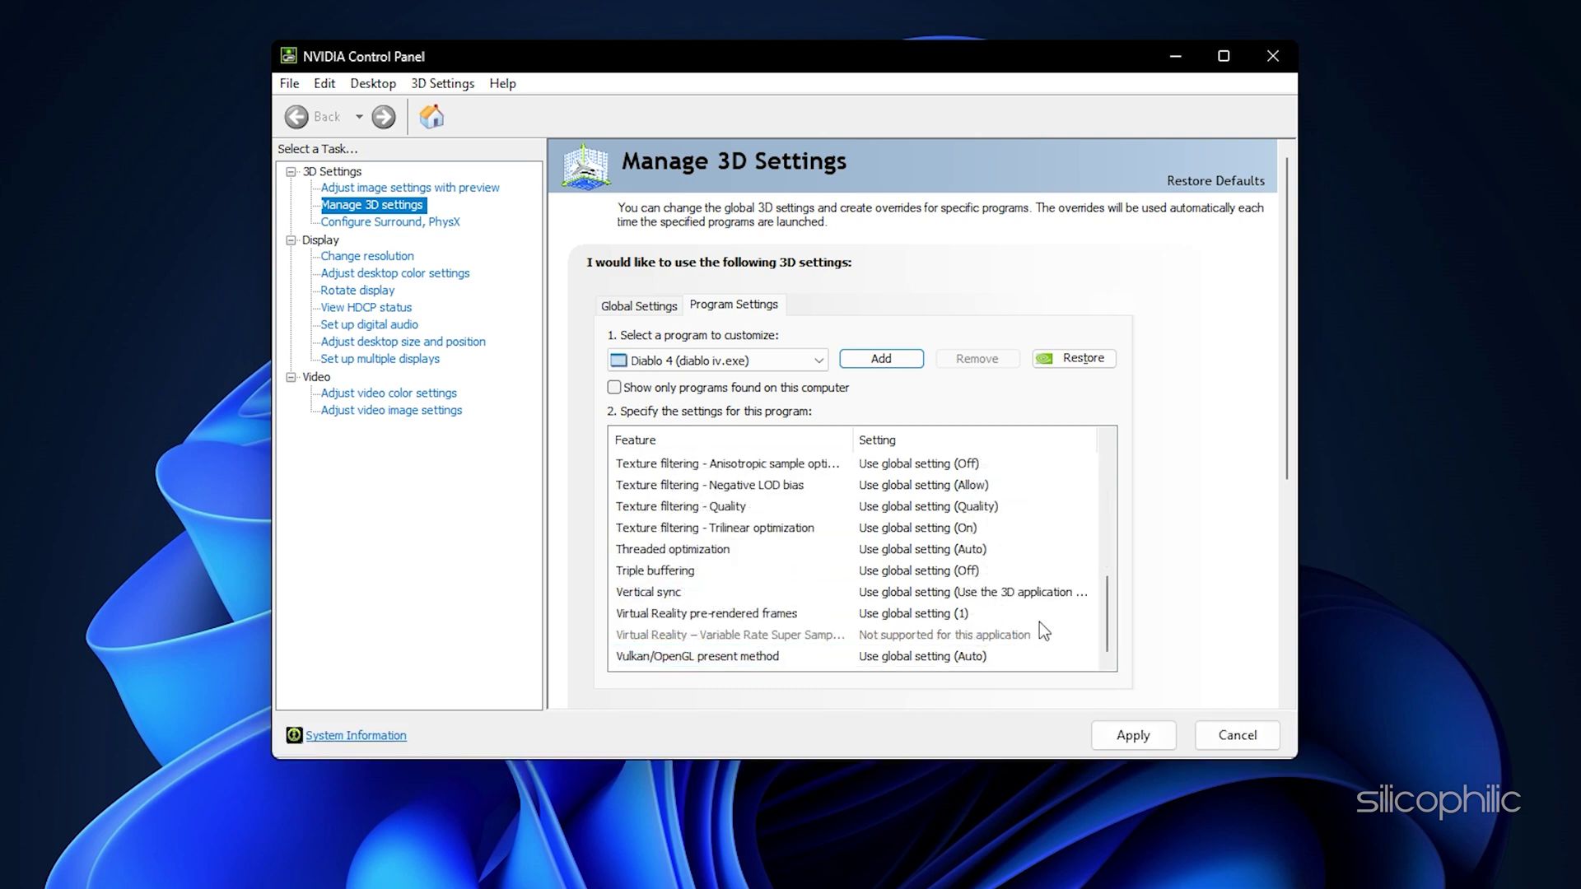
click(813, 593)
click(1089, 592)
click(898, 680)
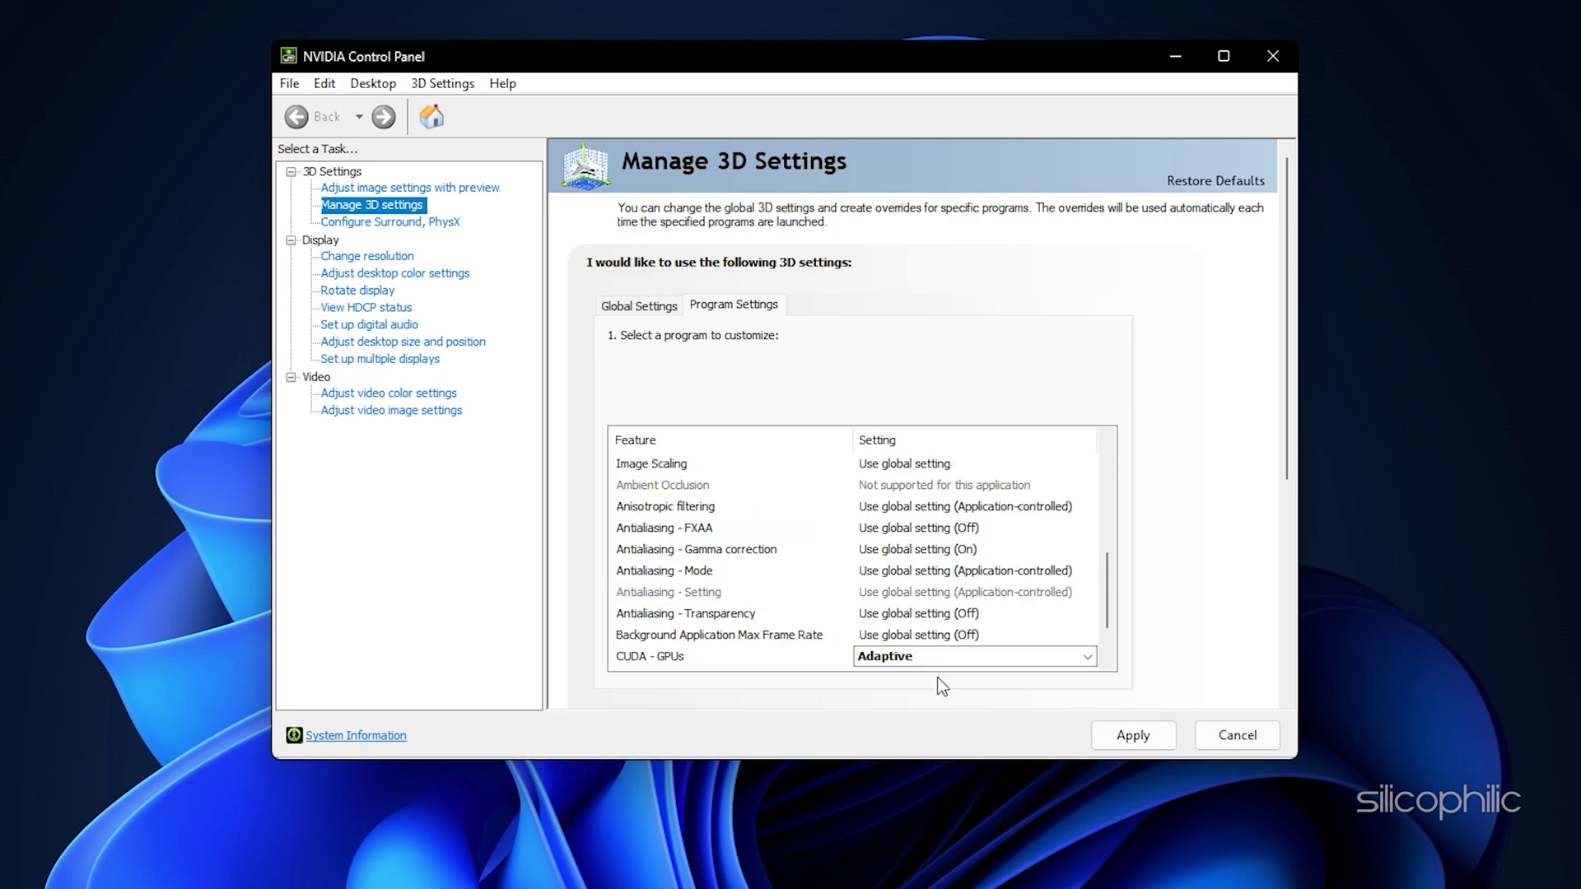
click(1153, 734)
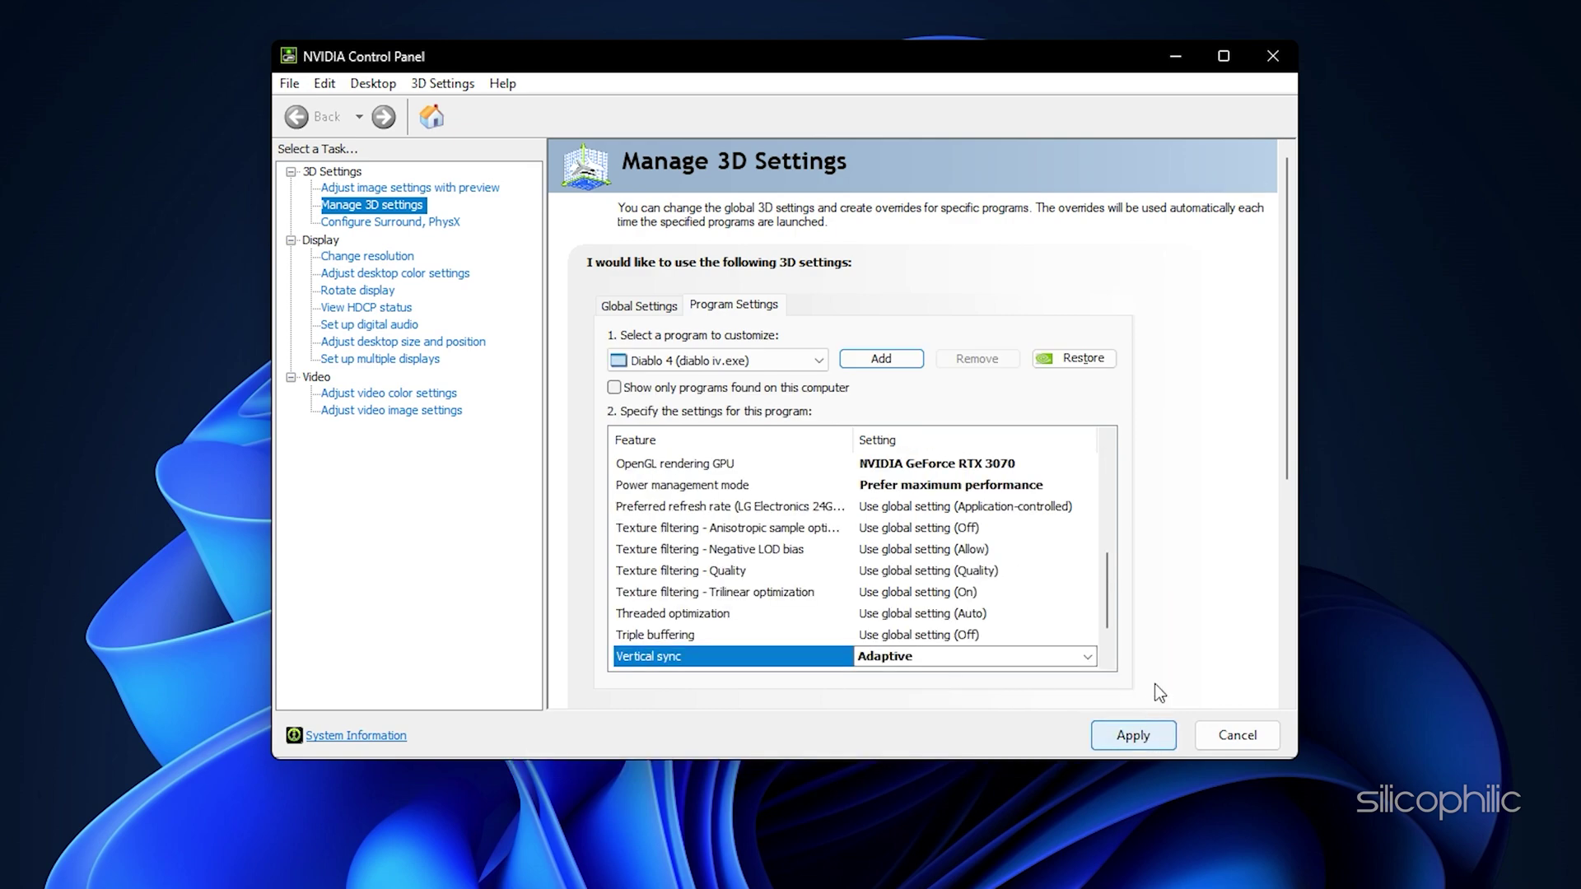